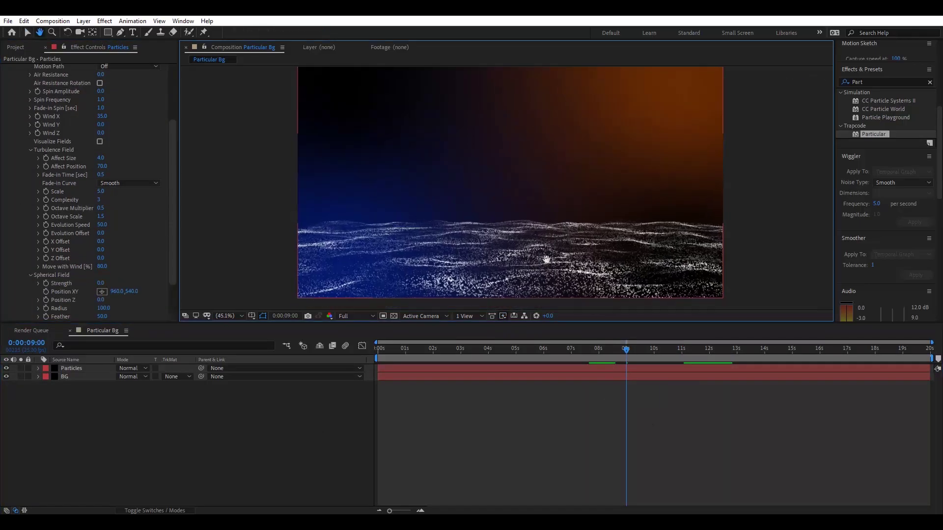
{"action": "left_click", "coordinate": [30, 275]}
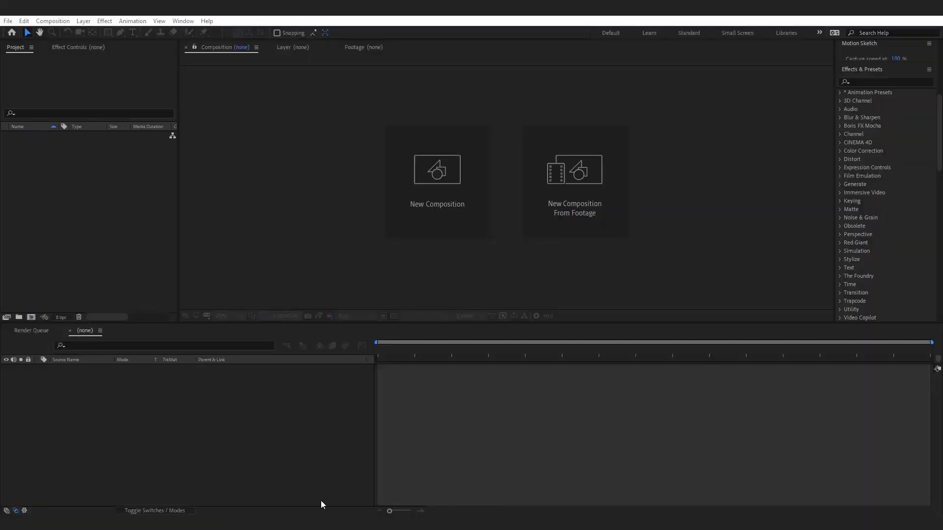
Create a composition named Particular Bg at 1920 x 1080, 25 fps and 20 seconds long
{"action": "left_click", "coordinate": [414, 190]}
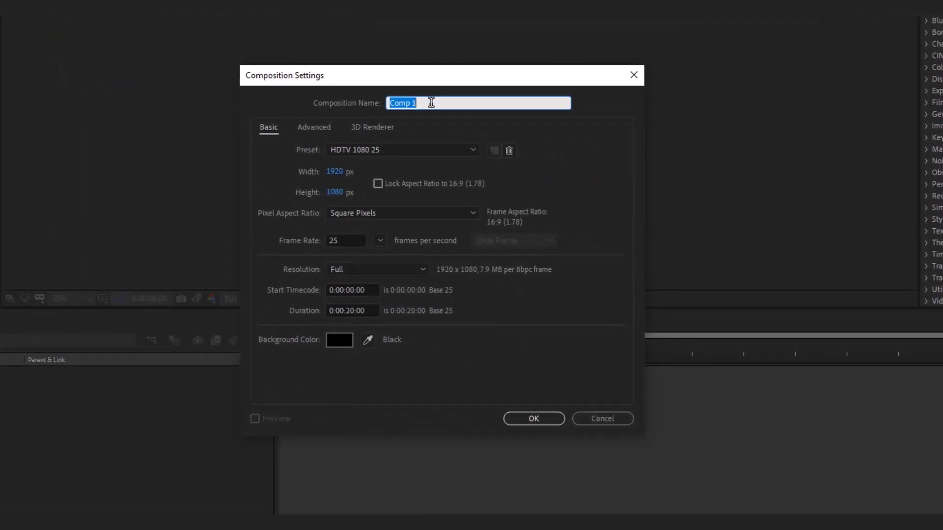
{"action": "type", "text": "P"}
{"action": "left_click", "coordinate": [531, 417]}
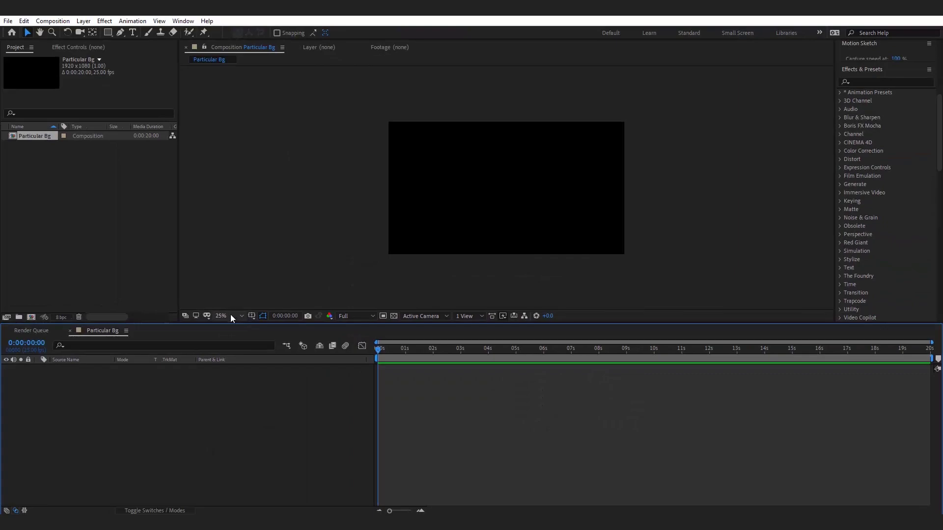
Add a black composition-sized solid layer named BG to the Particular Bg composition
{"action": "left_click", "coordinate": [230, 316]}
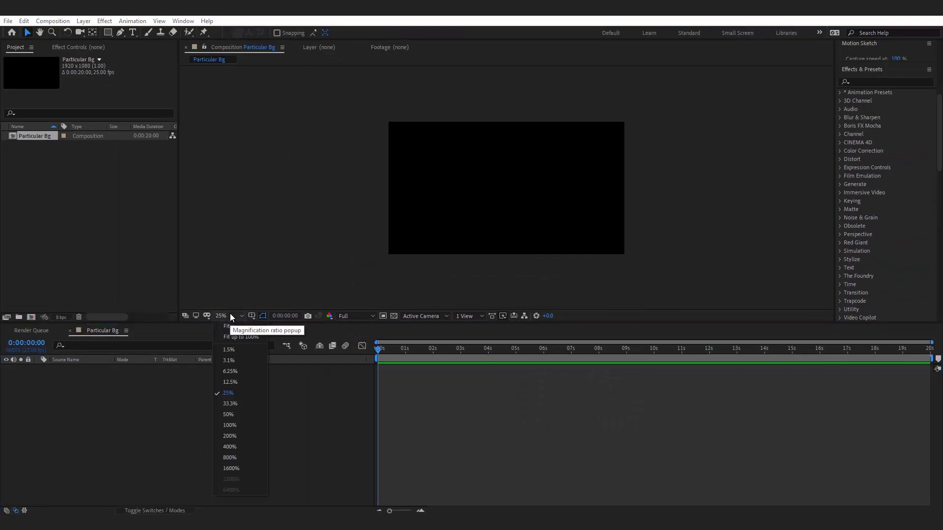
{"action": "left_click", "coordinate": [229, 353]}
{"action": "right_click", "coordinate": [170, 429]}
{"action": "mouse_move", "coordinate": [223, 323]}
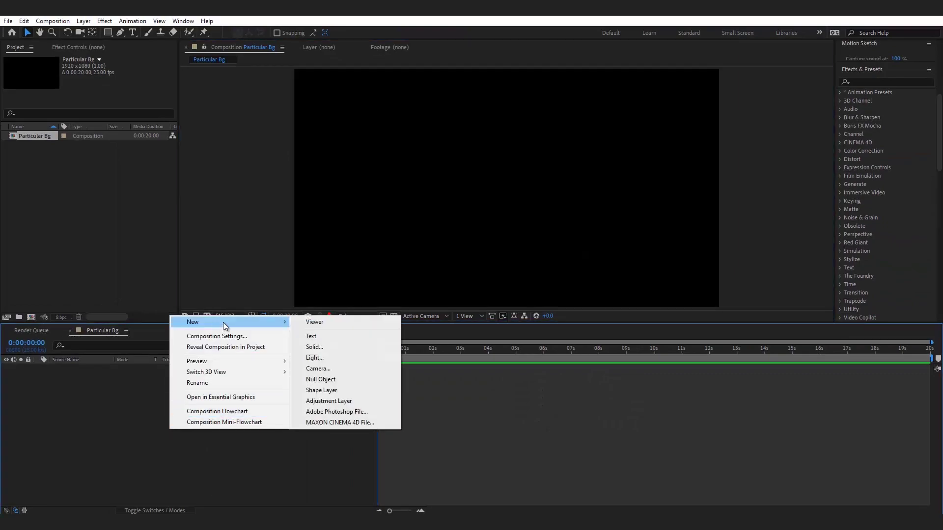
{"action": "left_click", "coordinate": [323, 348]}
{"action": "type", "text": "BG"}
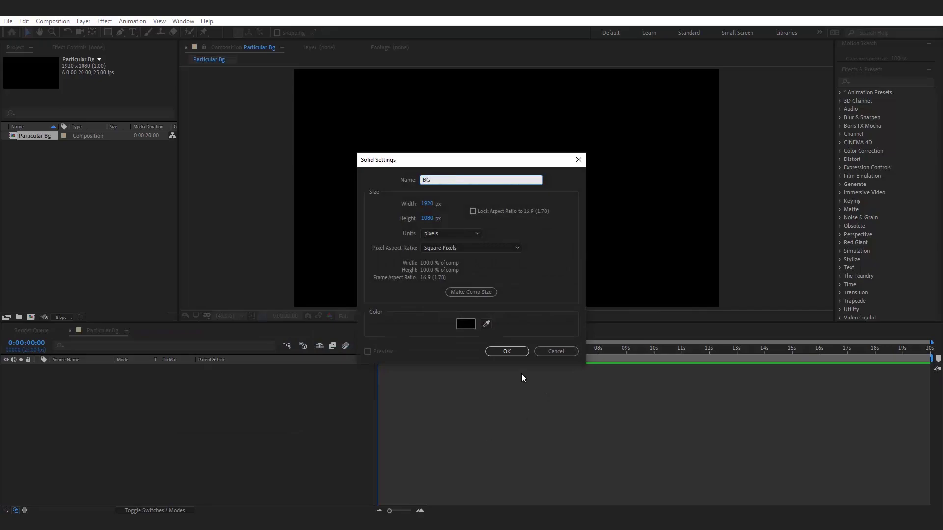
{"action": "left_click", "coordinate": [507, 352]}
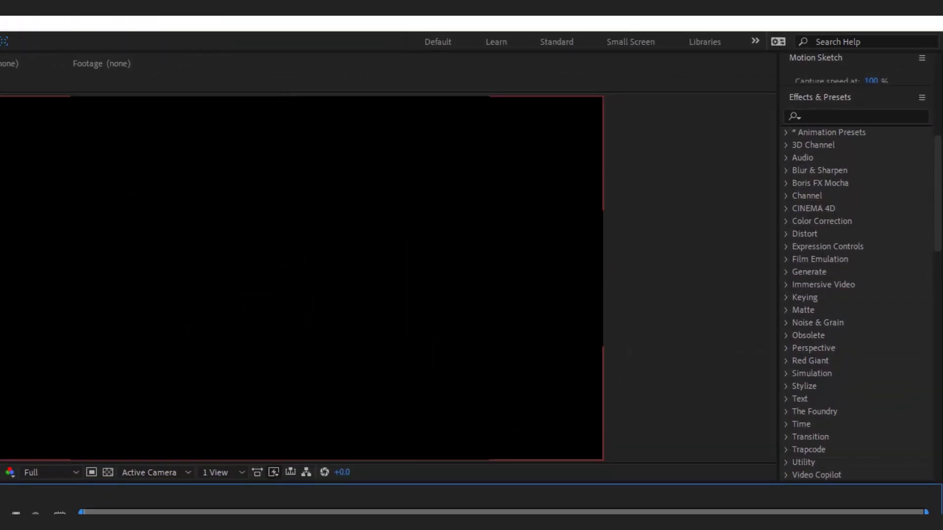
Find the 4-Color Gradient effect and apply it to the BG layer
{"action": "left_click", "coordinate": [812, 115]}
{"action": "type", "text": "4"}
{"action": "left_click", "coordinate": [850, 256]}
{"action": "left_click_drag", "start_coordinate": [873, 249], "coordinate": [90, 372]}
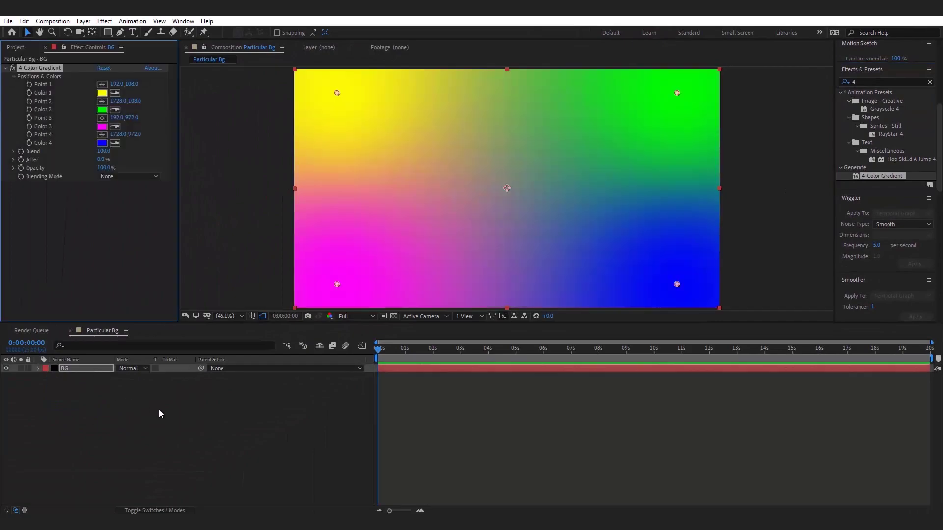
Set Color 1 and Color 4 of the gradient to black
{"action": "left_click", "coordinate": [102, 93]}
{"action": "left_click", "coordinate": [58, 420]}
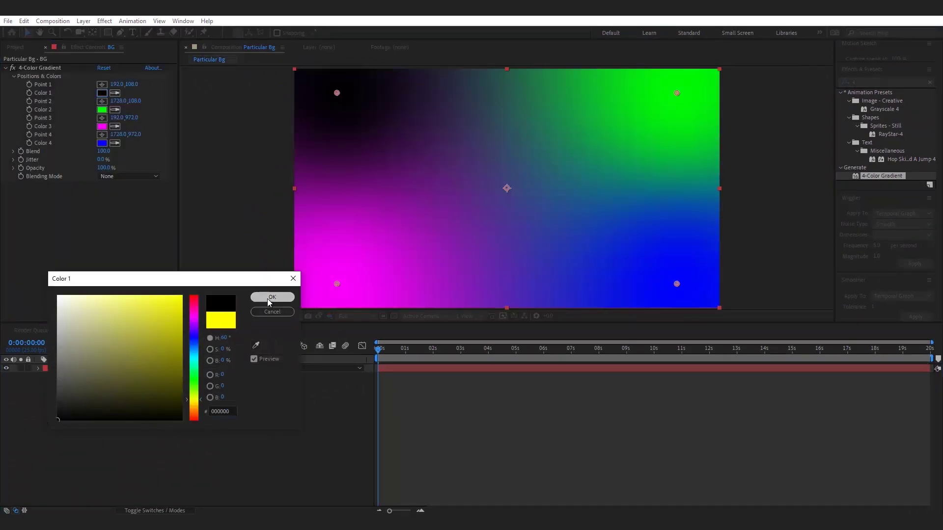
{"action": "left_click", "coordinate": [270, 299]}
{"action": "left_click", "coordinate": [102, 143]}
{"action": "left_click", "coordinate": [58, 420]}
{"action": "left_click", "coordinate": [270, 300]}
Set Color 2 of the gradient to a dark orange-brown
{"action": "left_click", "coordinate": [102, 110]}
{"action": "left_click", "coordinate": [195, 377]}
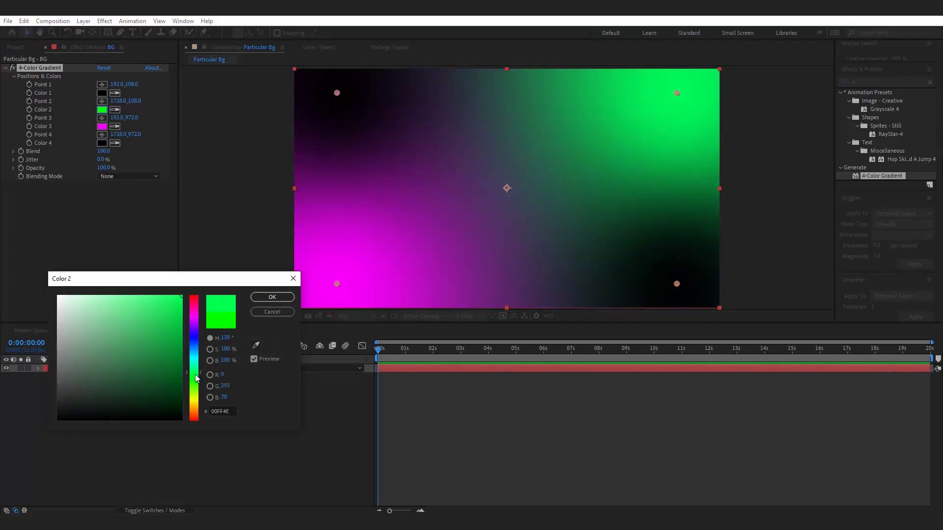
{"action": "left_click", "coordinate": [195, 404]}
{"action": "left_click", "coordinate": [178, 367]}
{"action": "left_click", "coordinate": [197, 406]}
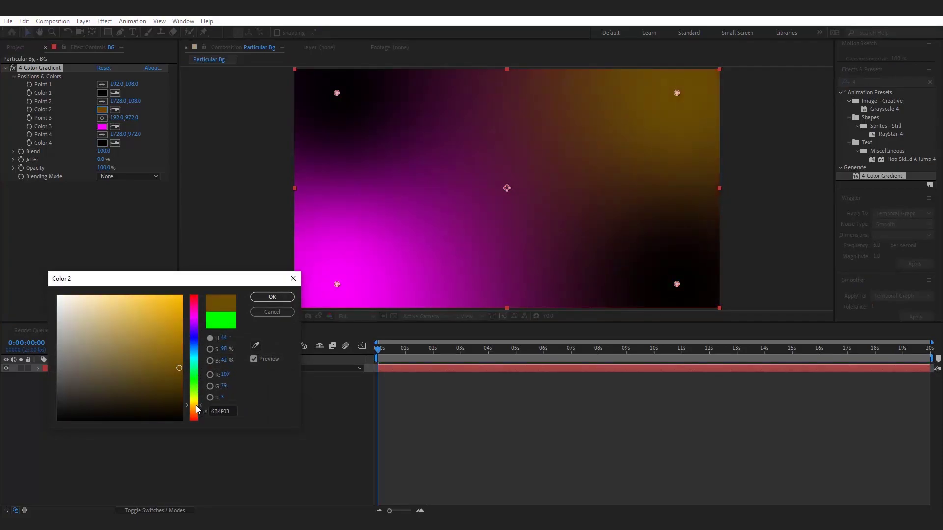
{"action": "left_click", "coordinate": [196, 408]}
{"action": "left_click", "coordinate": [272, 297]}
Set Color 3 of the gradient to a dark blue
{"action": "left_click", "coordinate": [102, 126]}
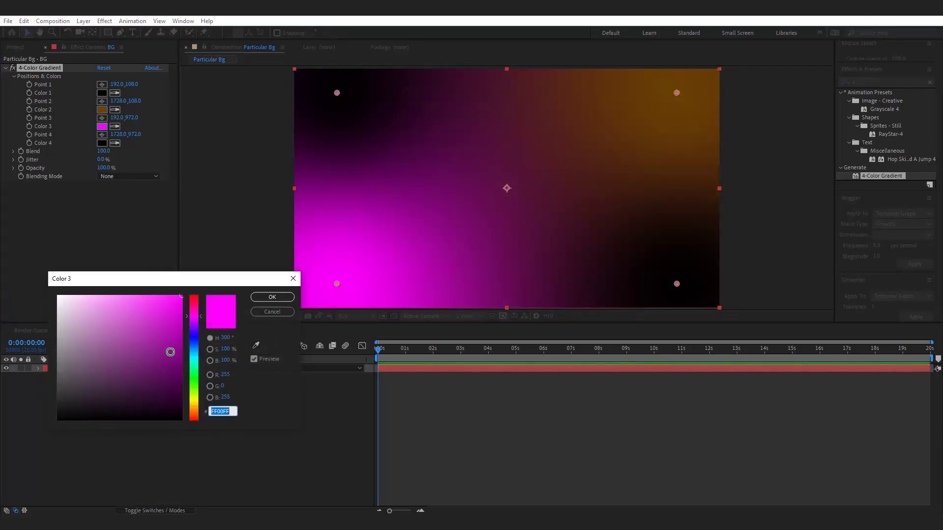
{"action": "left_click", "coordinate": [195, 342]}
{"action": "left_click", "coordinate": [178, 366]}
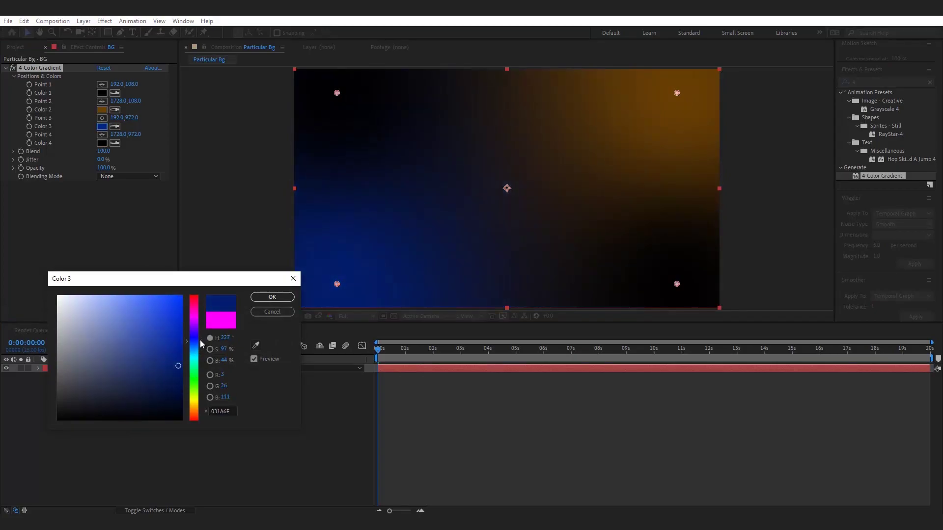
{"action": "left_click", "coordinate": [272, 298]}
Shift the hue of gradient Color 2 to a redder dark orange
{"action": "left_click", "coordinate": [102, 109]}
{"action": "left_click", "coordinate": [195, 412]}
{"action": "key", "text": "Return"}
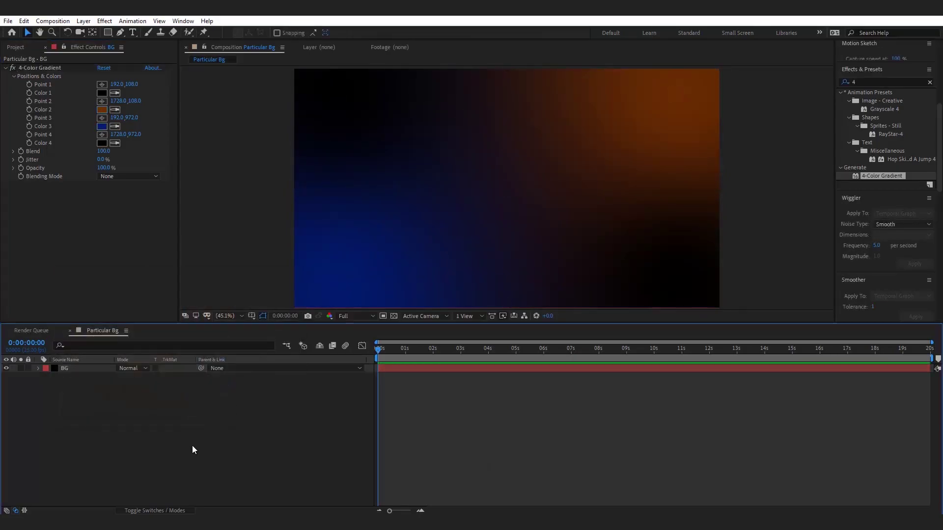
Add a second composition-sized solid layer named Particles above the BG layer
{"action": "right_click", "coordinate": [187, 443]}
{"action": "mouse_move", "coordinate": [231, 335]}
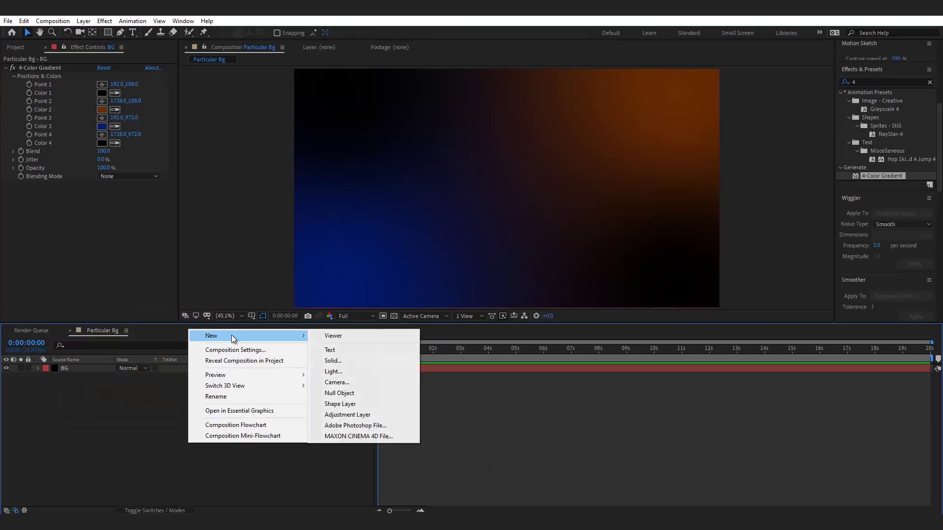
{"action": "left_click", "coordinate": [331, 361]}
{"action": "type", "text": "Particles"}
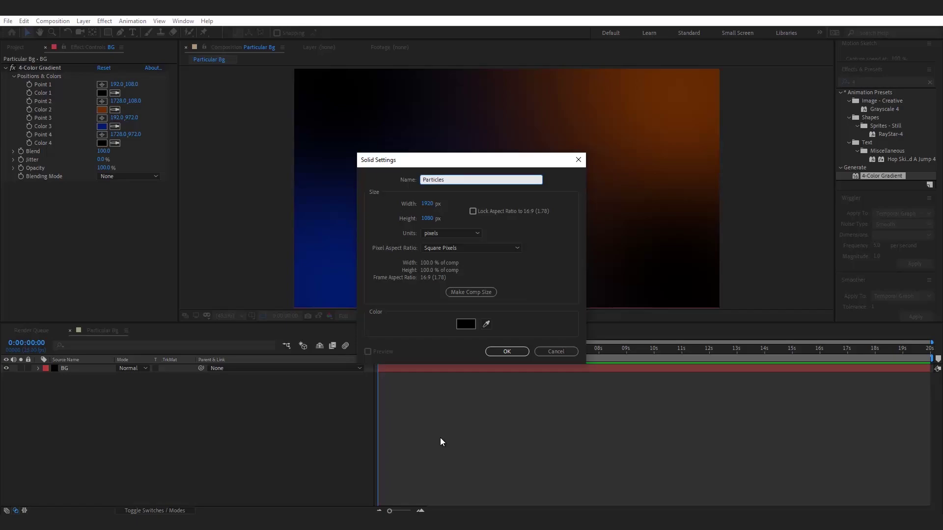
{"action": "left_click", "coordinate": [509, 352]}
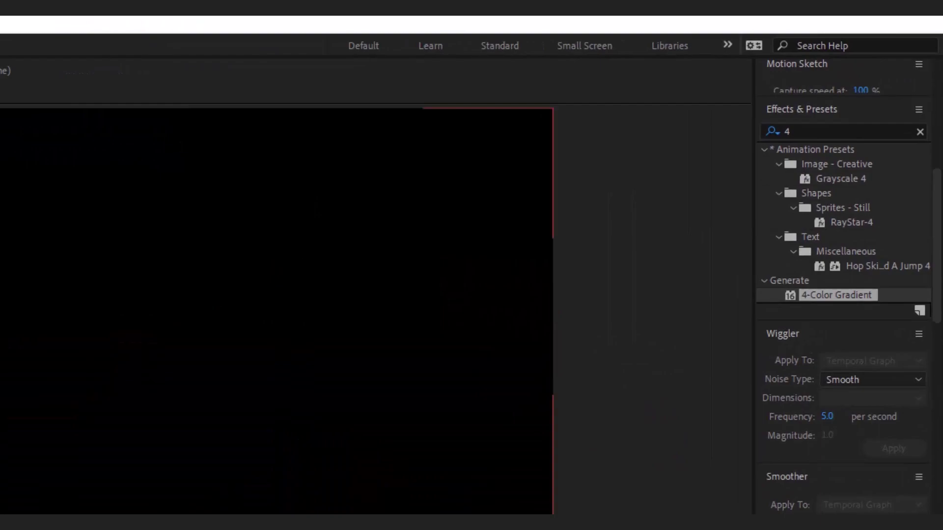
Search the effects for "Part" and apply Trapcode Particular to the Particles layer
{"action": "left_click", "coordinate": [801, 133]}
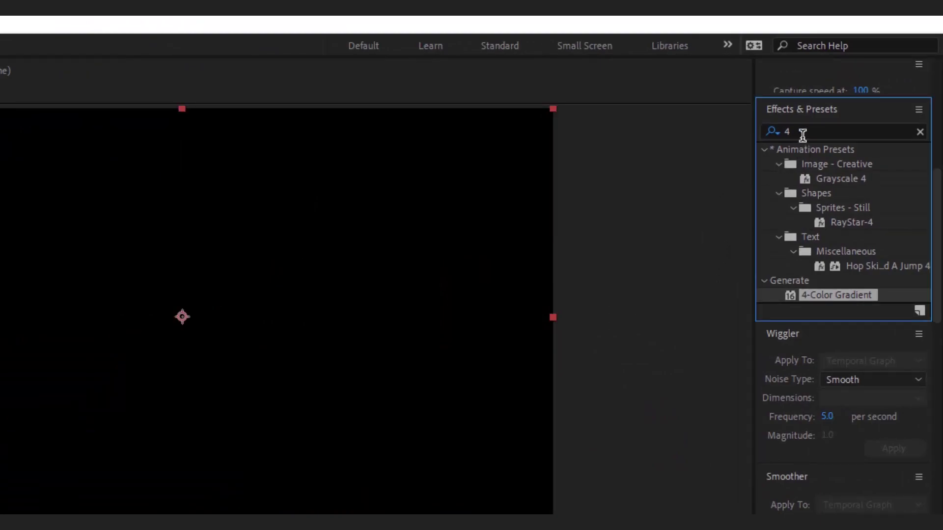
{"action": "left_click", "coordinate": [776, 132]}
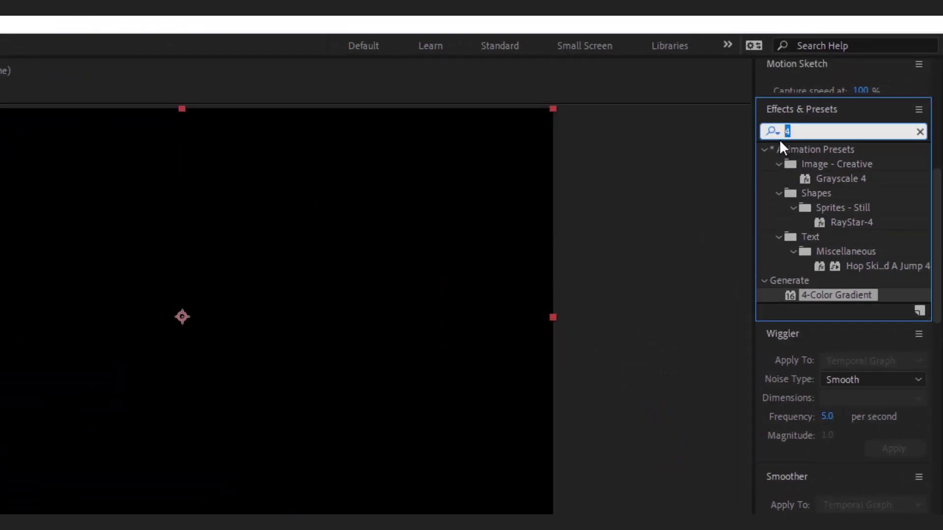
{"action": "type", "text": "Part"}
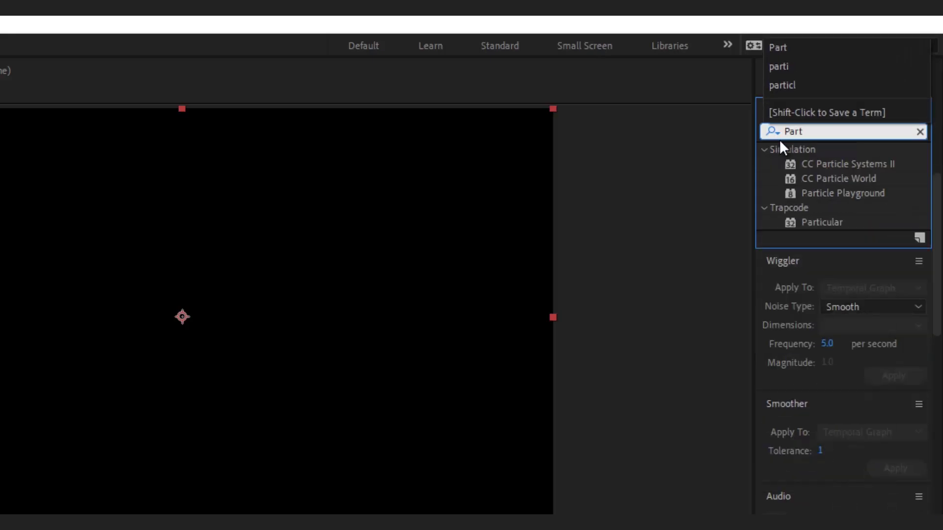
{"action": "left_click_drag", "start_coordinate": [821, 219], "coordinate": [393, 295]}
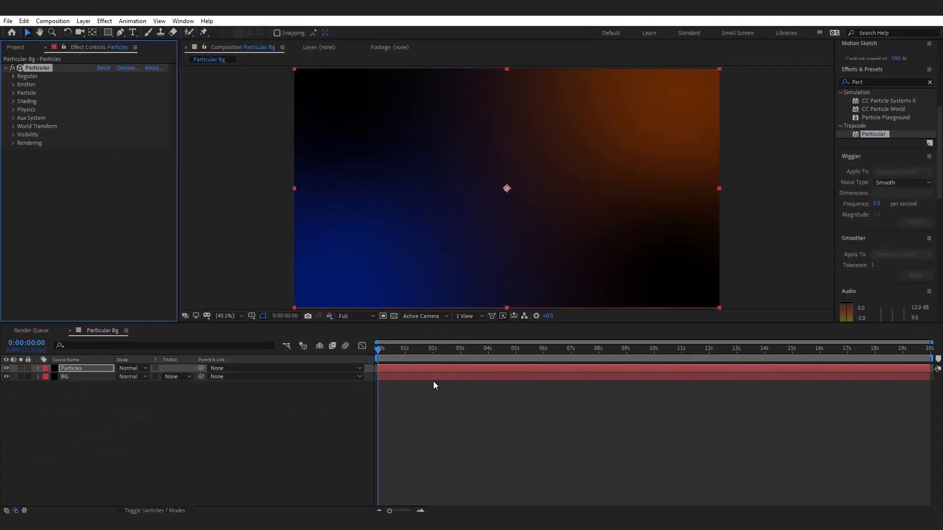
Preview the default particle animation and park the current time at 0:00:03:15
{"action": "key", "text": "space"}
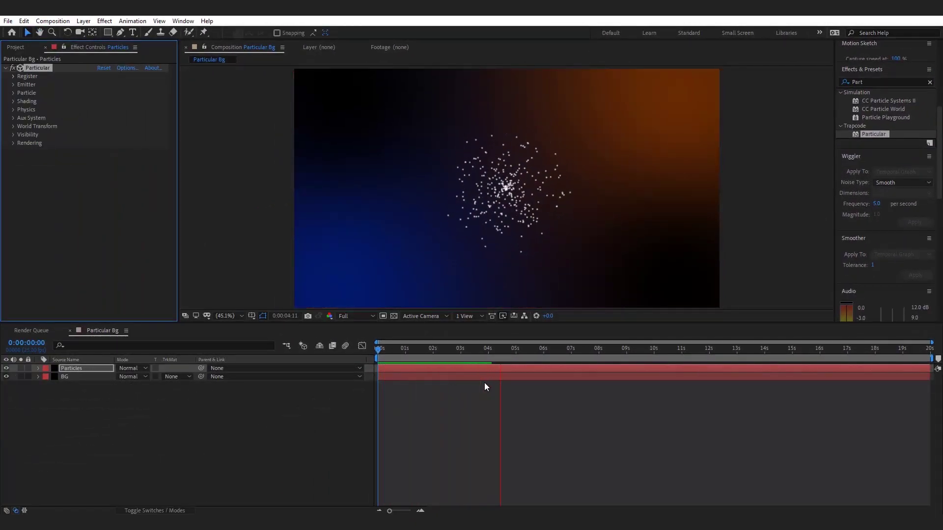
{"action": "left_click_drag", "start_coordinate": [496, 357], "coordinate": [478, 361]}
{"action": "left_click", "coordinate": [109, 408]}
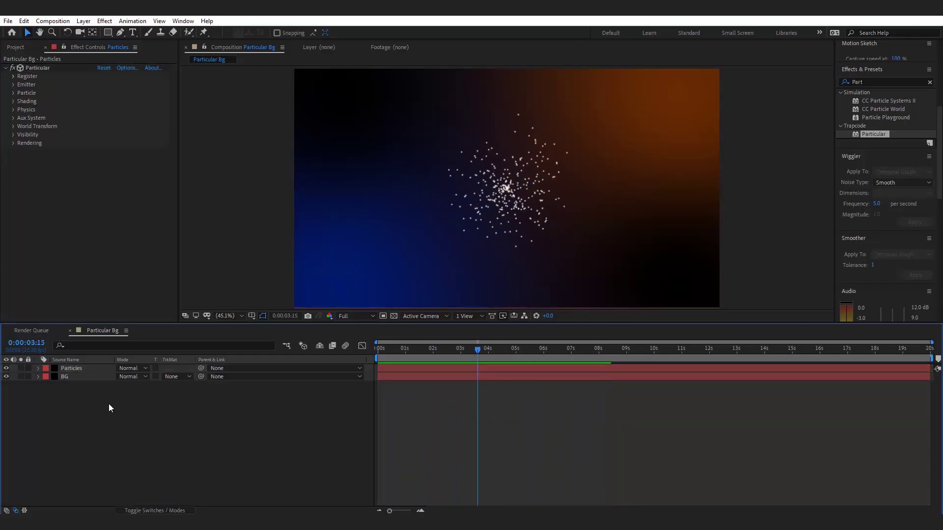
In the Particles layer's Particular emitter settings, set Emitter Type to Box and Direction to Directional
{"action": "left_click", "coordinate": [72, 369]}
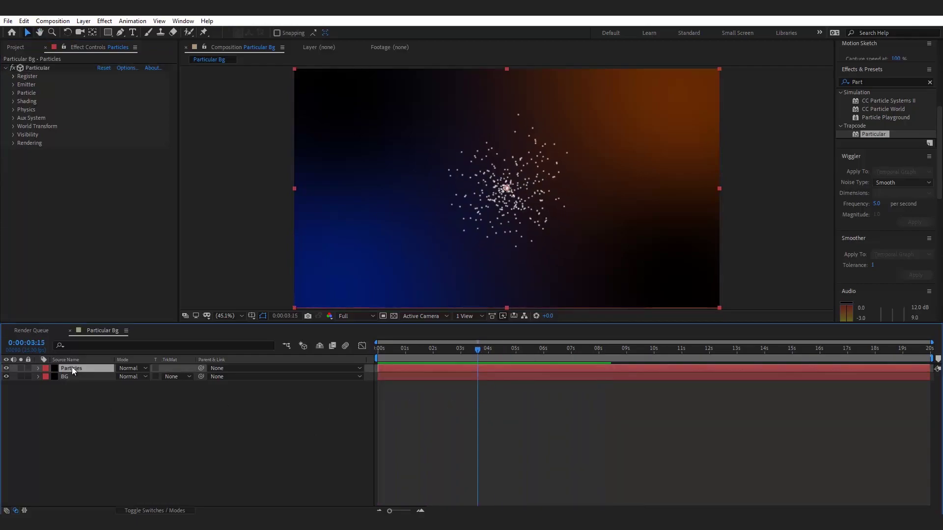
{"action": "left_click", "coordinate": [13, 84]}
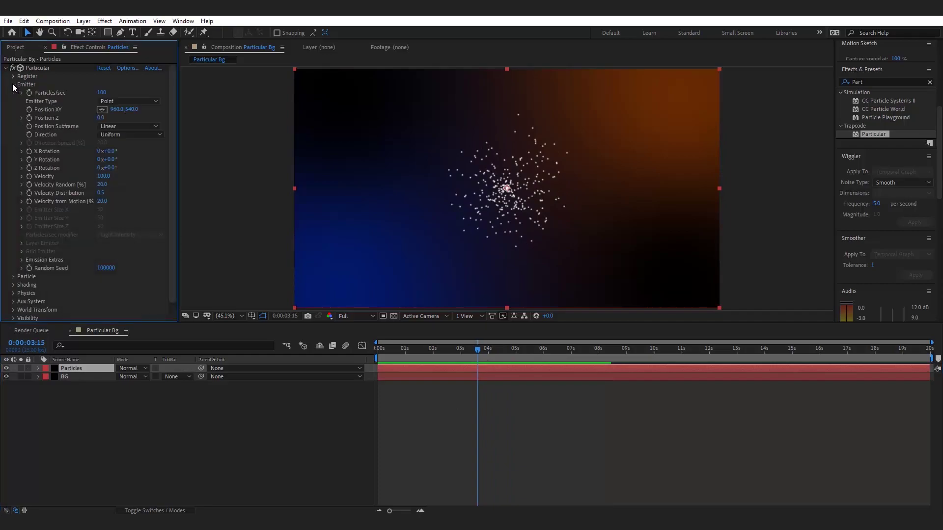
{"action": "left_click", "coordinate": [121, 103]}
{"action": "left_click", "coordinate": [124, 125]}
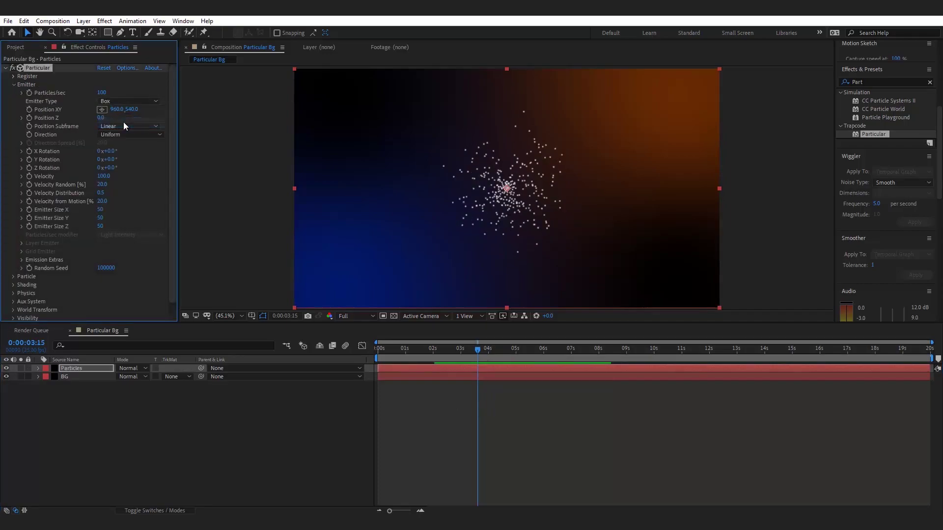
{"action": "left_click", "coordinate": [123, 134]}
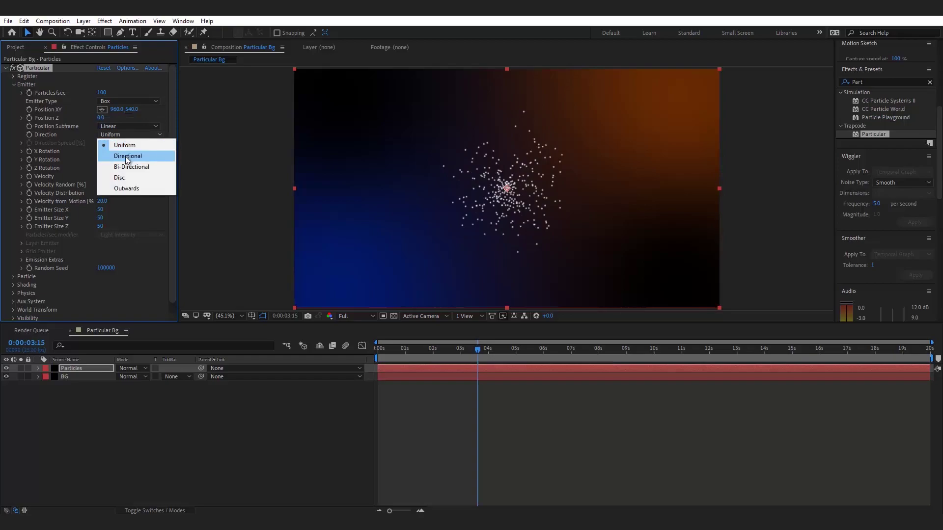
{"action": "left_click", "coordinate": [126, 156]}
Set the emitter's Velocity, Velocity Random and Velocity Distribution to 0
{"action": "left_click", "coordinate": [104, 176]}
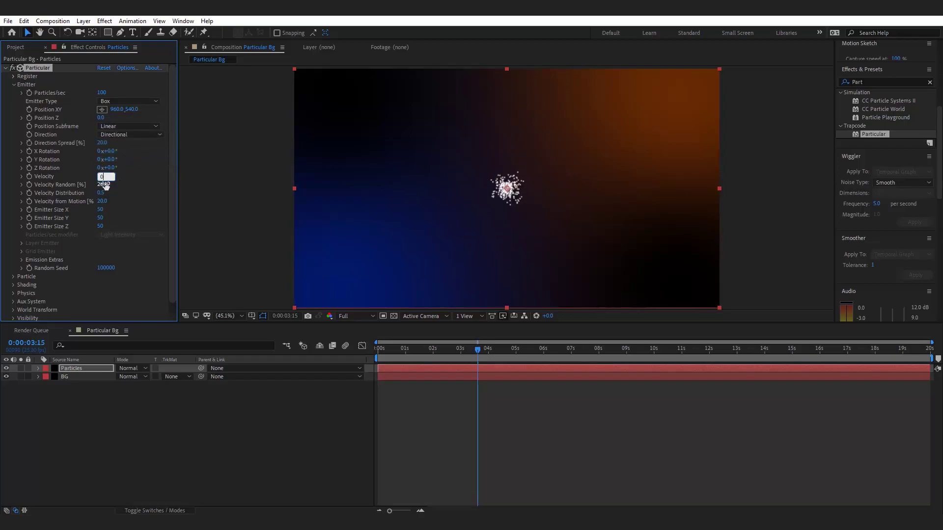
{"action": "type", "text": "0"}
{"action": "key", "text": "Tab"}
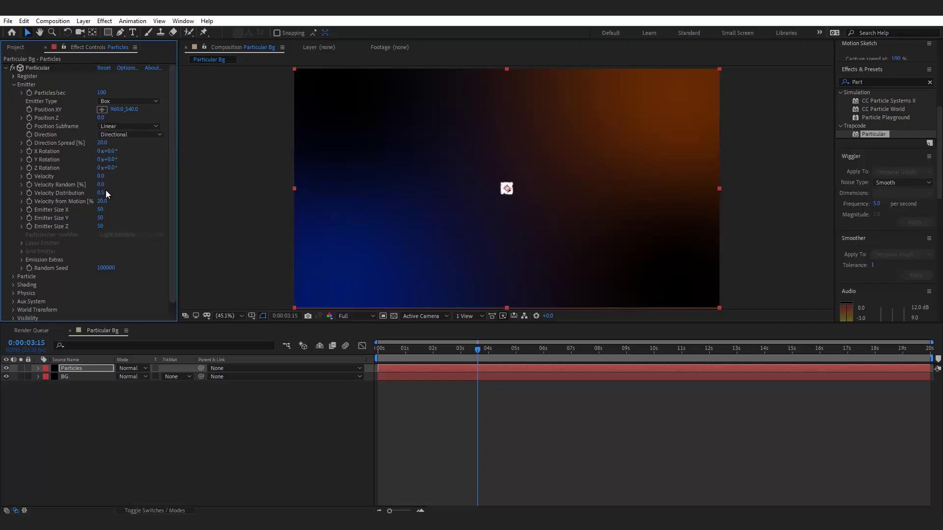
{"action": "key", "text": "Tab"}
{"action": "type", "text": "0"}
{"action": "key", "text": "Return"}
Widen the particle emitter by setting Emitter Size X to 2500
{"action": "mouse_move", "coordinate": [100, 209]}
{"action": "left_click_drag", "start_coordinate": [100, 209], "coordinate": [259, 206]}
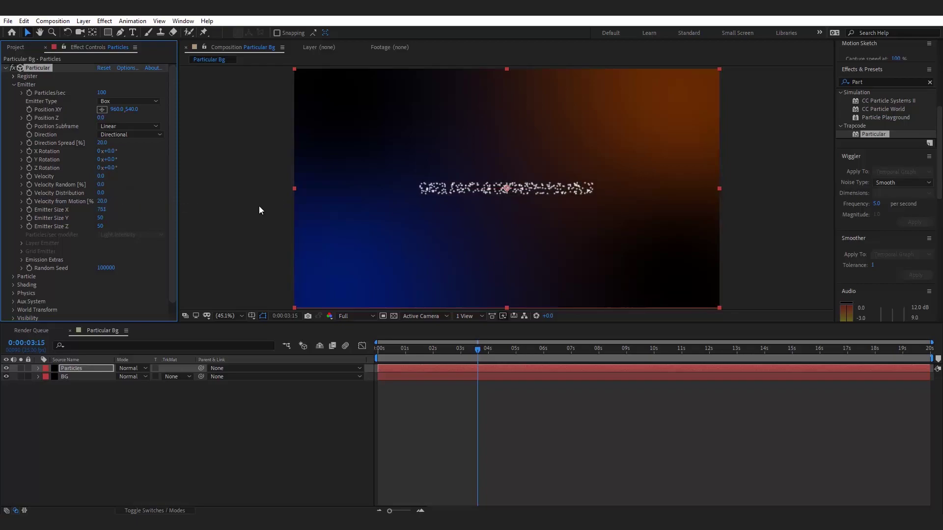
{"action": "left_click", "coordinate": [99, 210]}
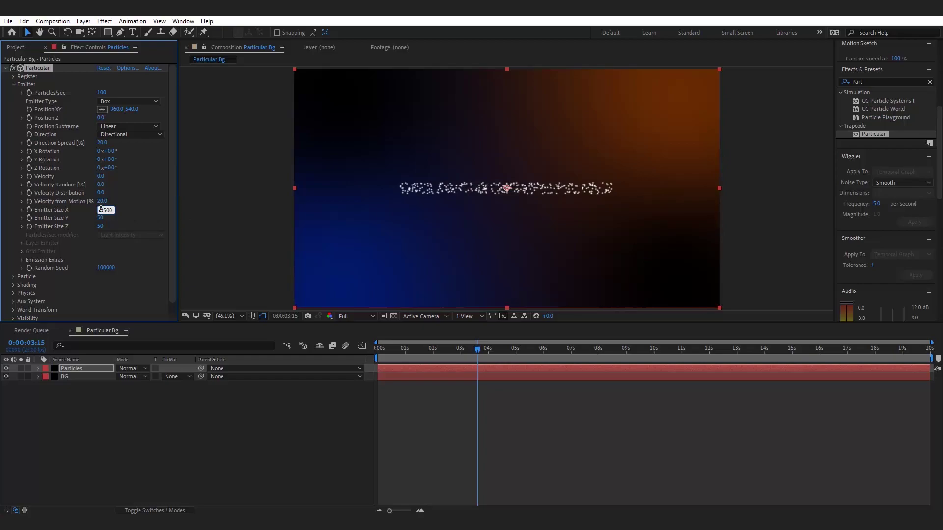
{"action": "key", "text": "Return"}
Set Emitter Size Y to 0 and Emitter Size Z to 2500, and check the particles further along the timeline
{"action": "left_click", "coordinate": [100, 218]}
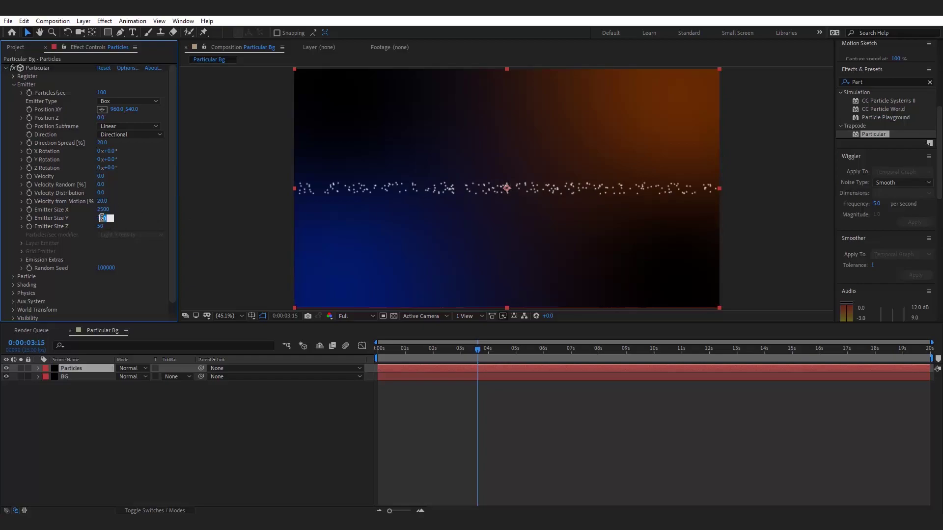
{"action": "key", "text": "Return"}
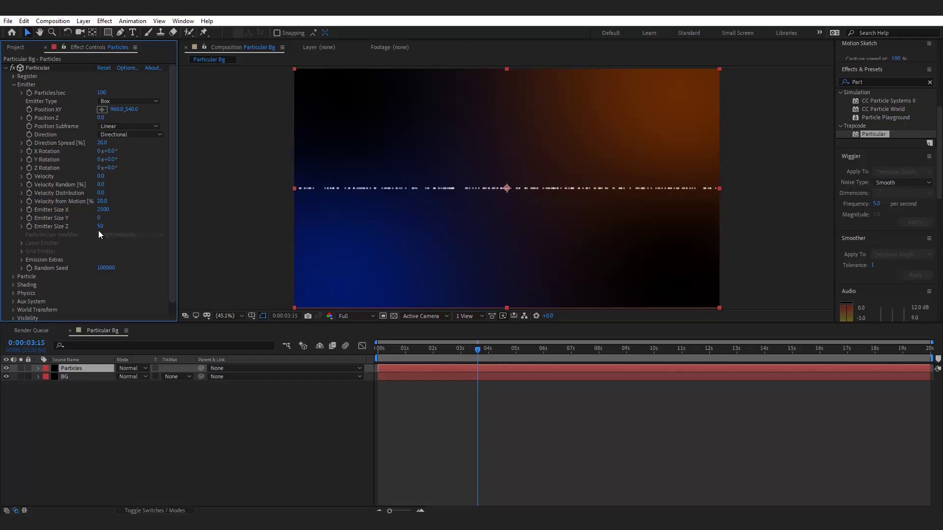
{"action": "left_click", "coordinate": [102, 227]}
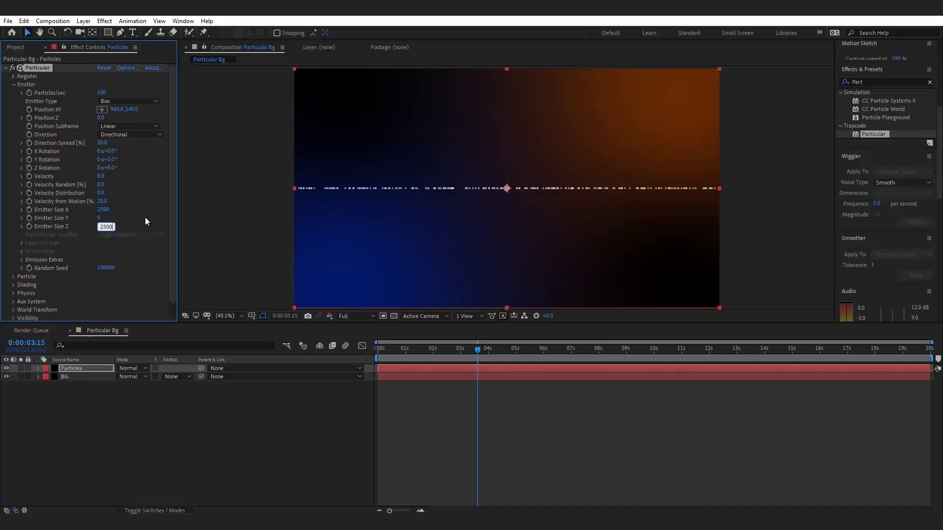
{"action": "key", "text": "Return"}
{"action": "left_click", "coordinate": [493, 349]}
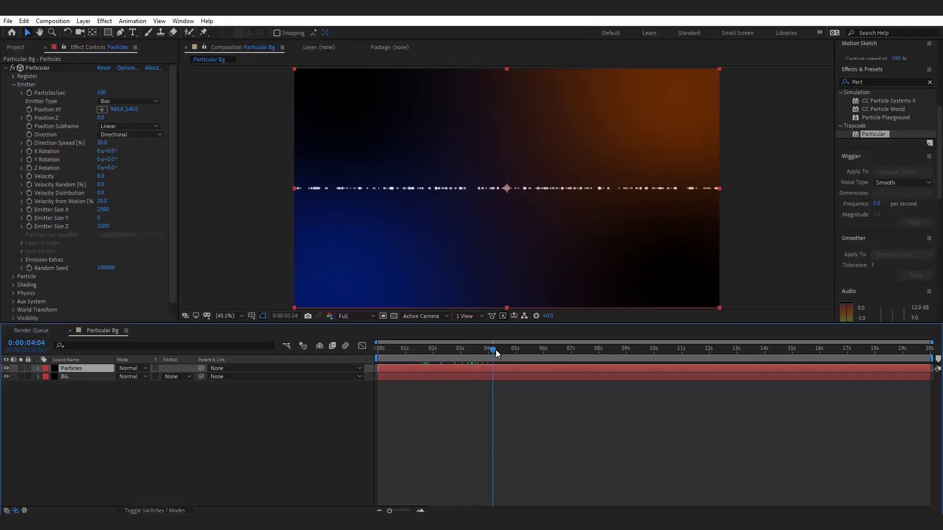
Lower the particle emitter by setting the Y value of Position XY to 829, and preview the particles
{"action": "key", "text": "space"}
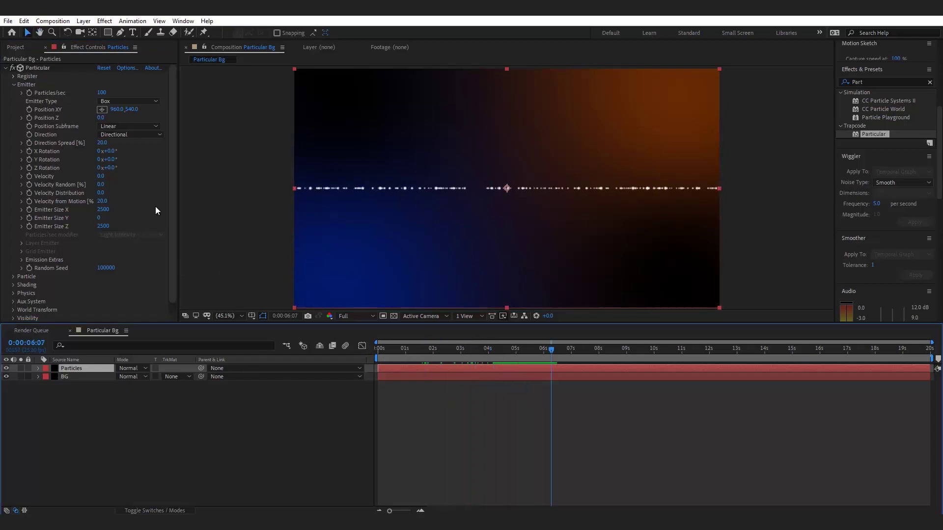
{"action": "left_click_drag", "start_coordinate": [127, 112], "coordinate": [276, 106]}
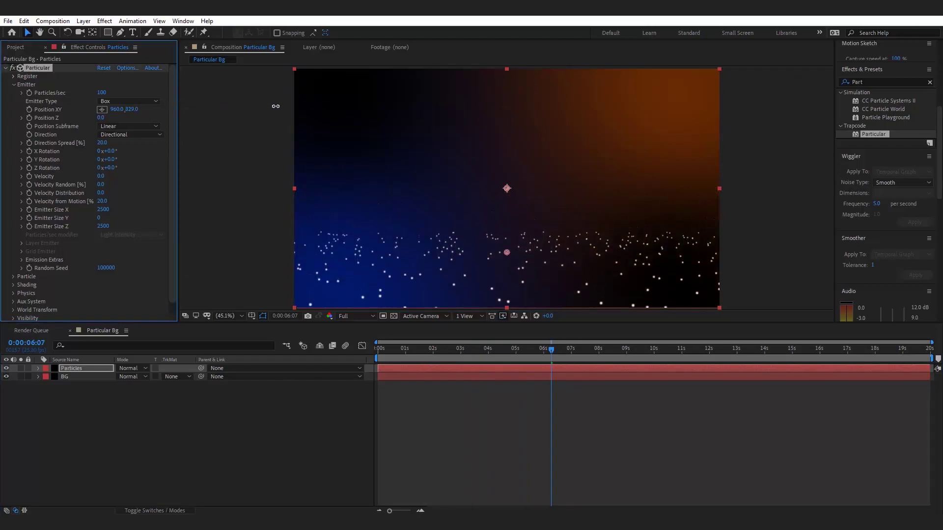
{"action": "left_click", "coordinate": [501, 445]}
{"action": "key", "text": "space"}
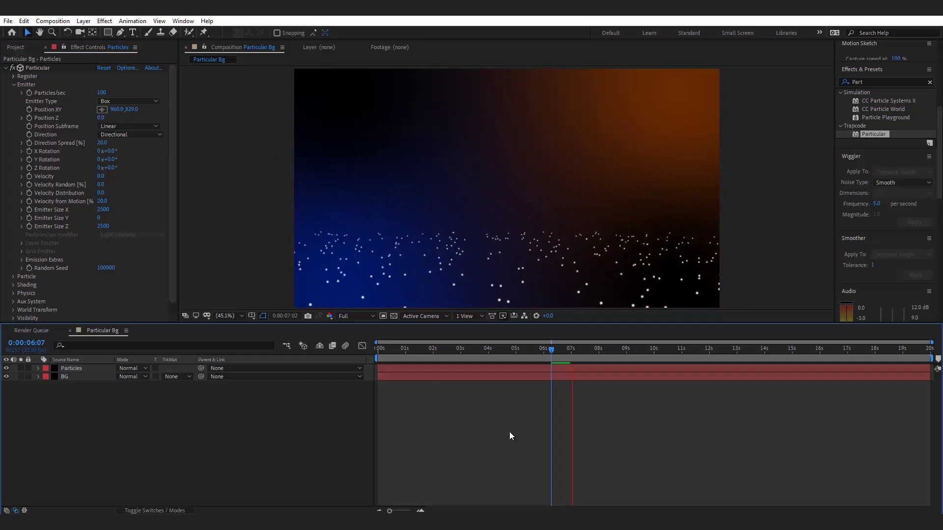
Set the emitter's Particles/sec to 90000 and check the particles at other times on the timeline
{"action": "left_click", "coordinate": [100, 92]}
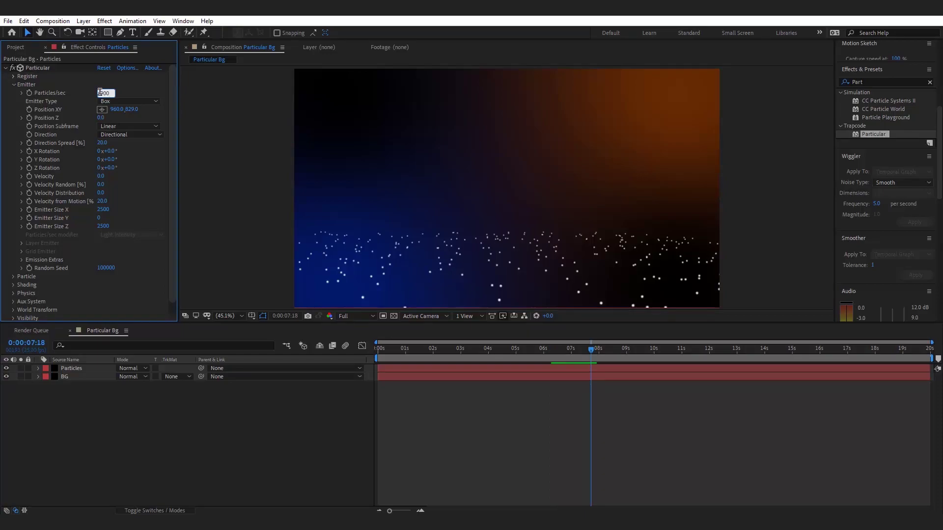
{"action": "type", "text": "90000"}
{"action": "key", "text": "Return"}
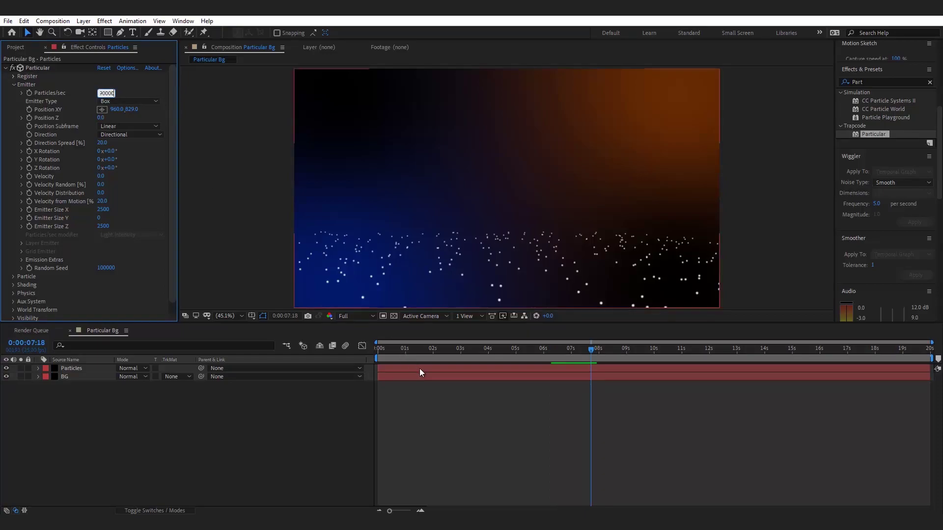
{"action": "left_click", "coordinate": [468, 408]}
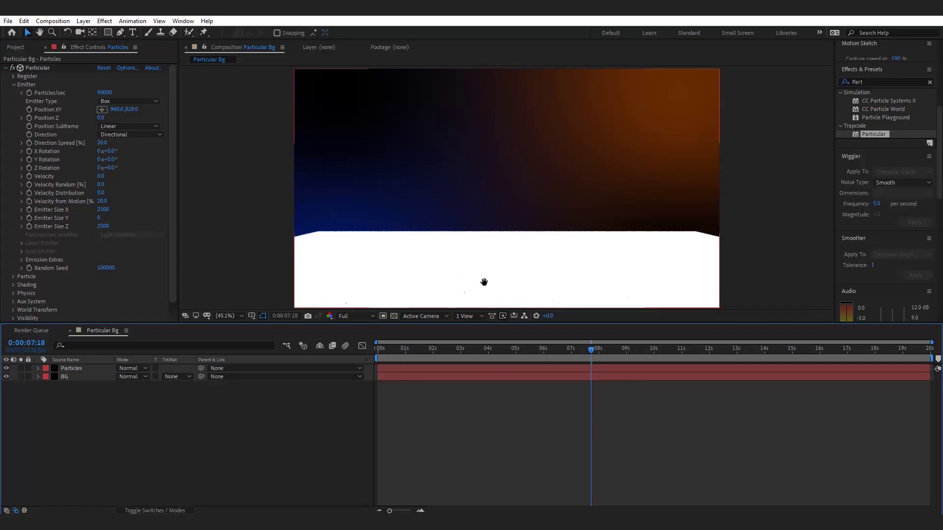
{"action": "left_click", "coordinate": [594, 350]}
{"action": "left_click", "coordinate": [597, 370]}
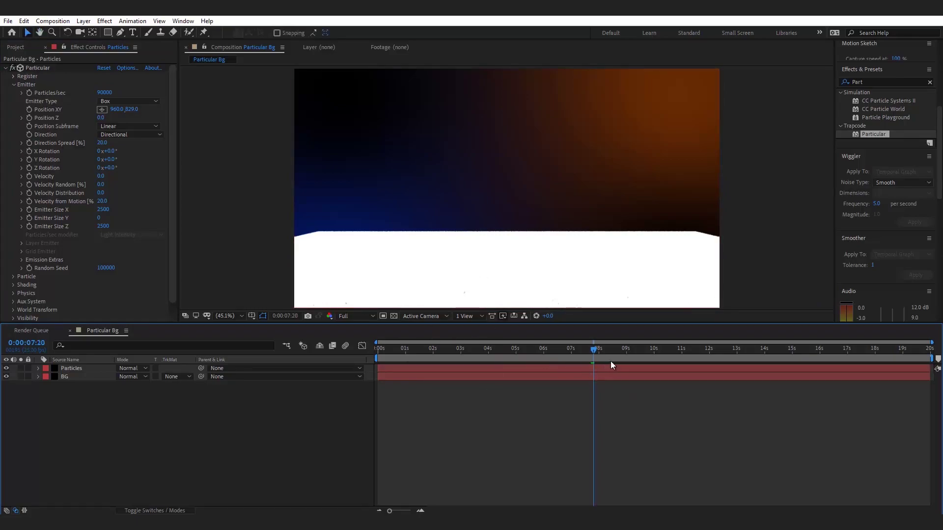
{"action": "left_click_drag", "start_coordinate": [588, 350], "coordinate": [553, 362]}
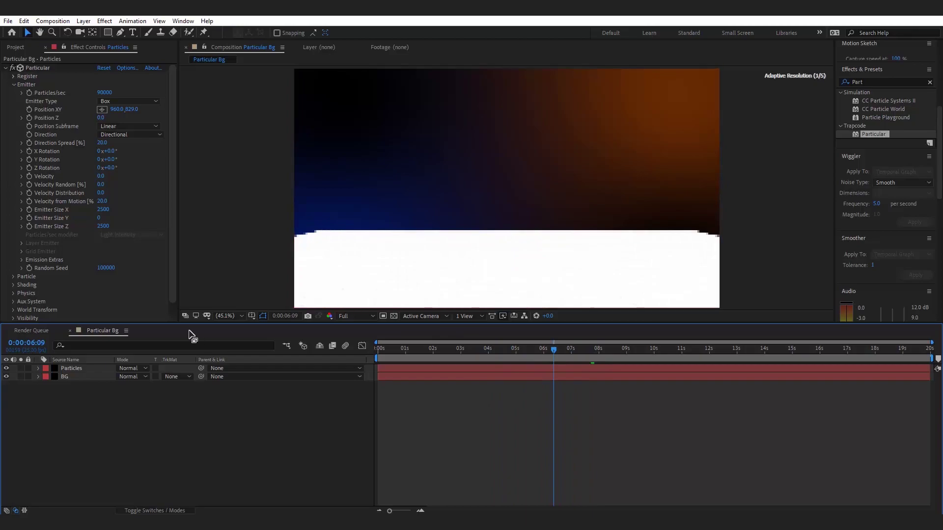
In the Particle settings, set the particle Size to 1 and check the result around five seconds
{"action": "left_click", "coordinate": [13, 84]}
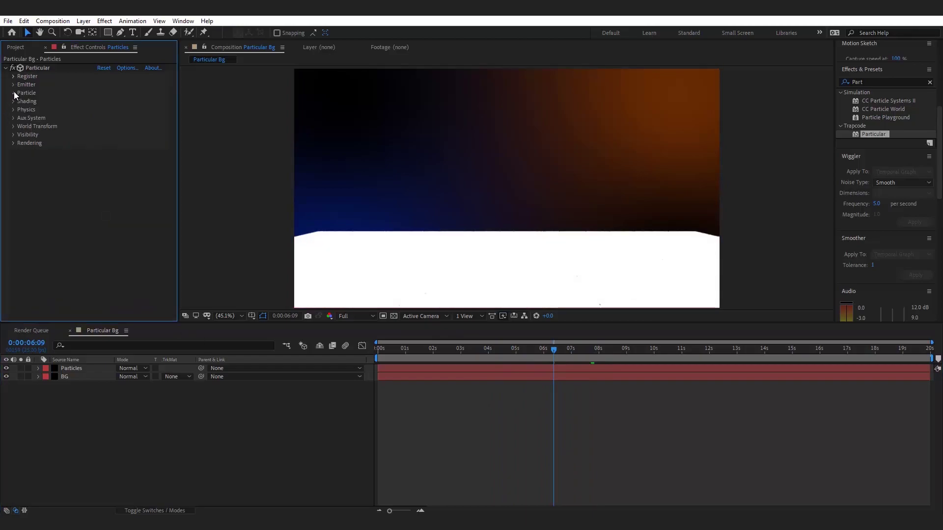
{"action": "left_click", "coordinate": [13, 92]}
{"action": "left_click", "coordinate": [101, 151]}
{"action": "type", "text": "1"}
{"action": "key", "text": "Return"}
{"action": "key", "text": "space"}
{"action": "left_click_drag", "start_coordinate": [552, 351], "coordinate": [520, 349]}
{"action": "left_click", "coordinate": [538, 415]}
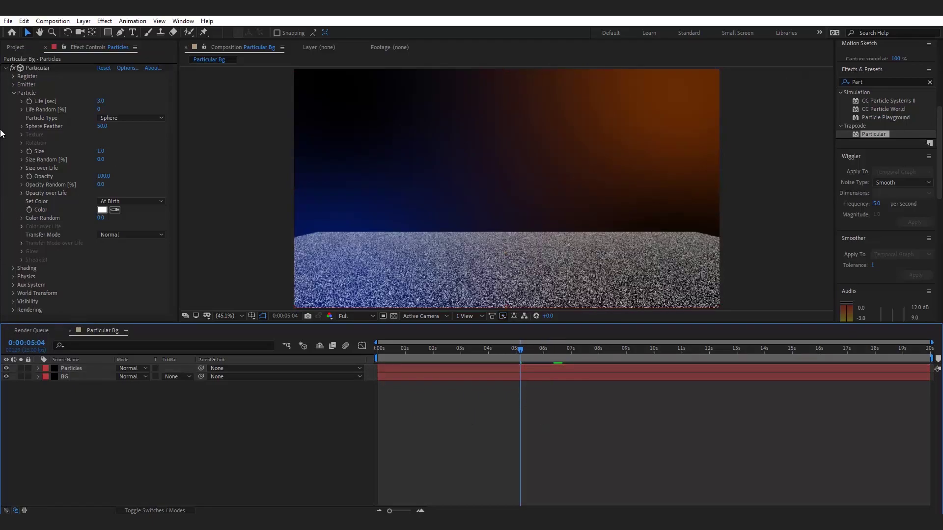
In the Physics settings, set Physics Time Factor to 0.3 and preview the particle motion
{"action": "left_click", "coordinate": [13, 93]}
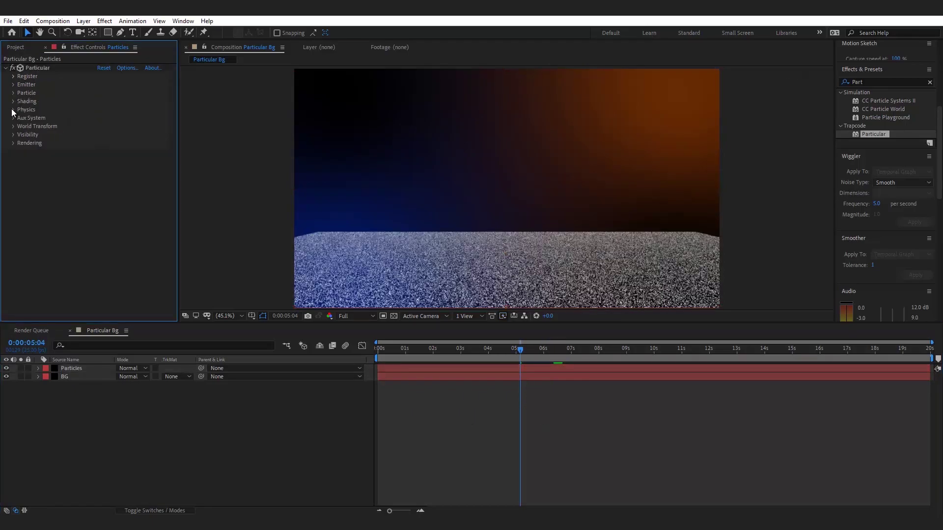
{"action": "left_click", "coordinate": [14, 110]}
{"action": "left_click", "coordinate": [102, 135]}
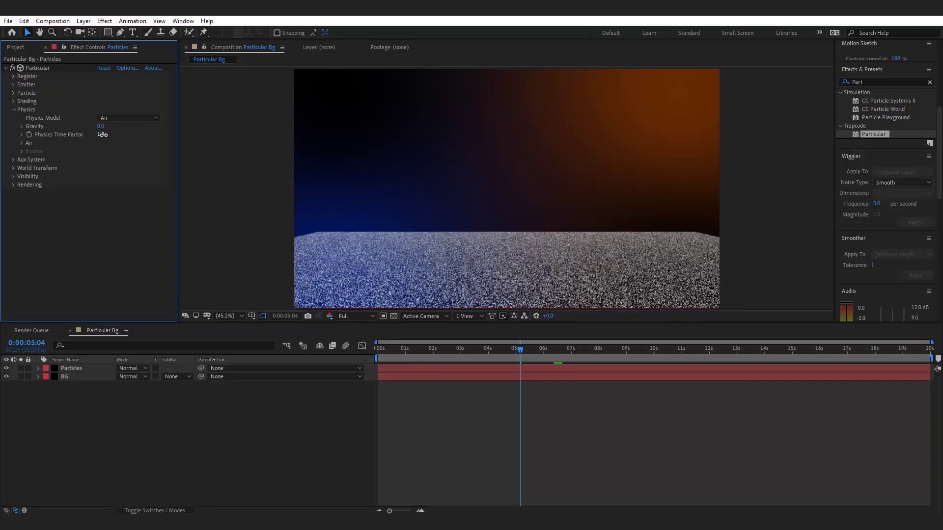
{"action": "left_click", "coordinate": [102, 134]}
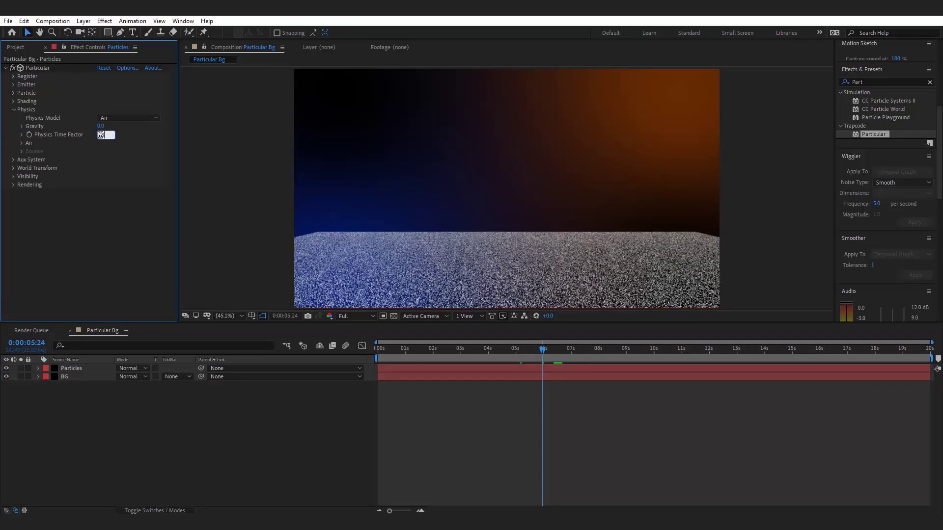
{"action": "type", "text": ".3"}
{"action": "left_click", "coordinate": [497, 401]}
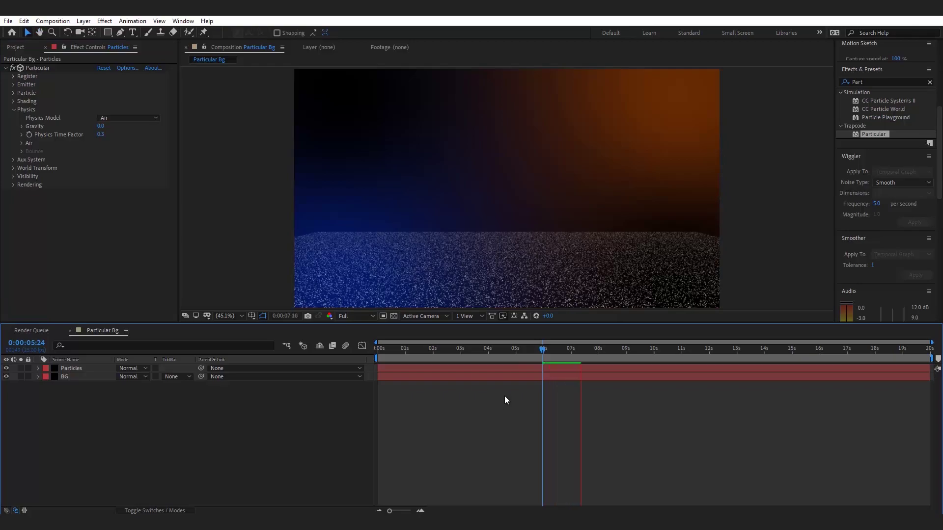
{"action": "key", "text": "space"}
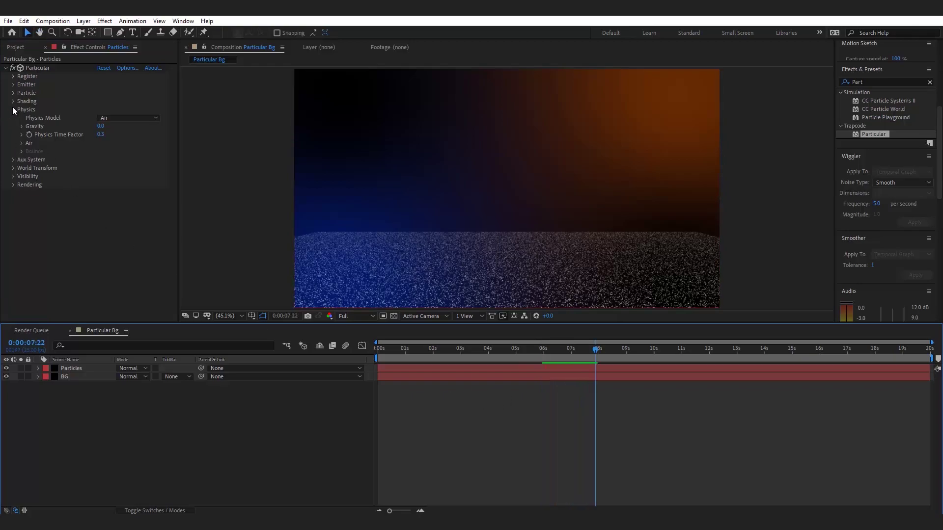
In the Turbulence Field of the Air physics settings, set Affect Size to 4
{"action": "left_click", "coordinate": [22, 143]}
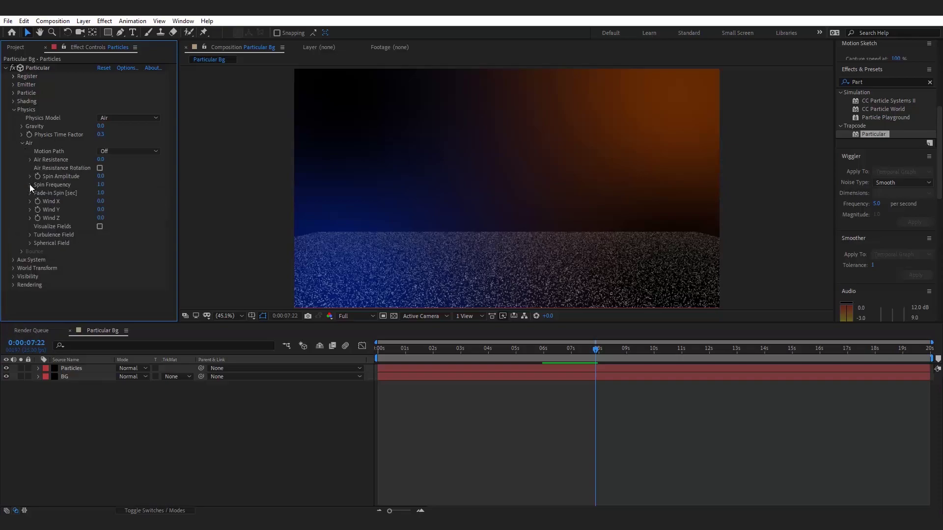
{"action": "left_click", "coordinate": [30, 235]}
{"action": "scroll", "coordinate": [59, 231], "scroll_direction": "down", "scroll_amount": 2}
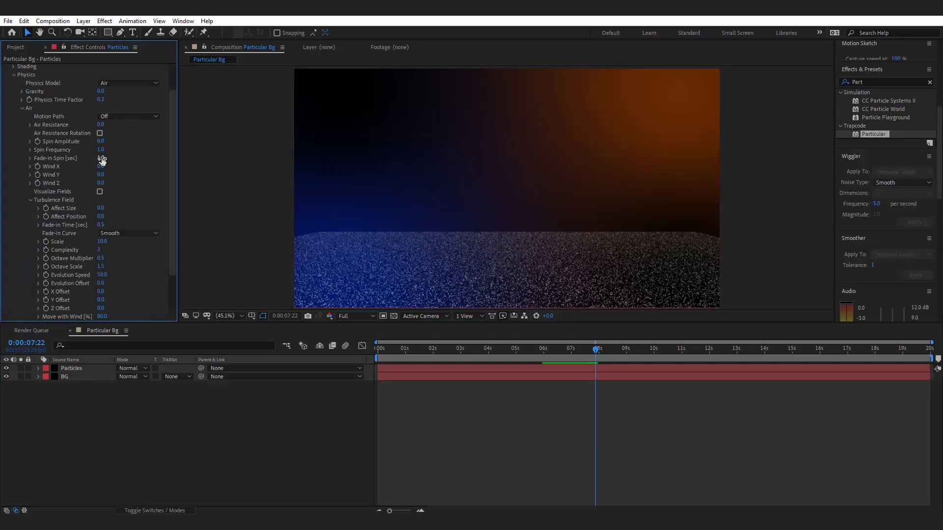
{"action": "left_click_drag", "start_coordinate": [100, 208], "coordinate": [103, 213]}
{"action": "left_click", "coordinate": [102, 208]}
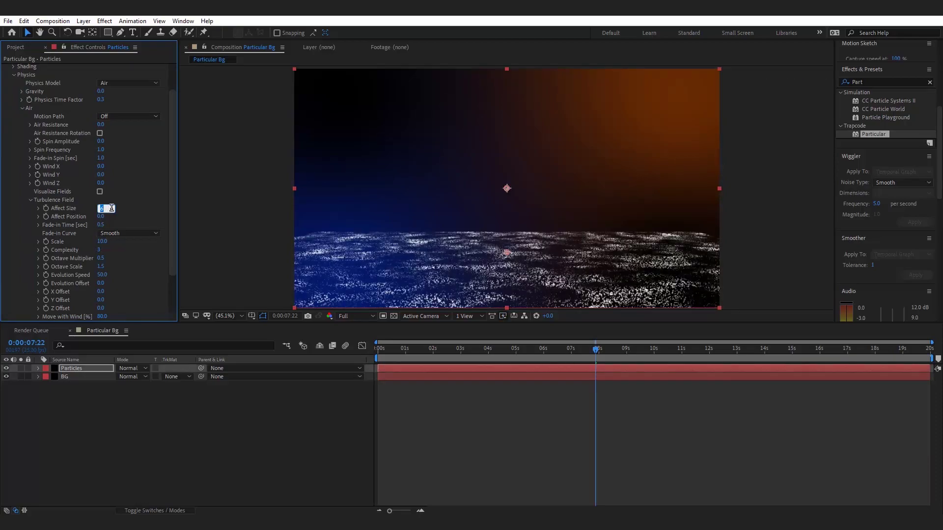
{"action": "key", "text": "Return"}
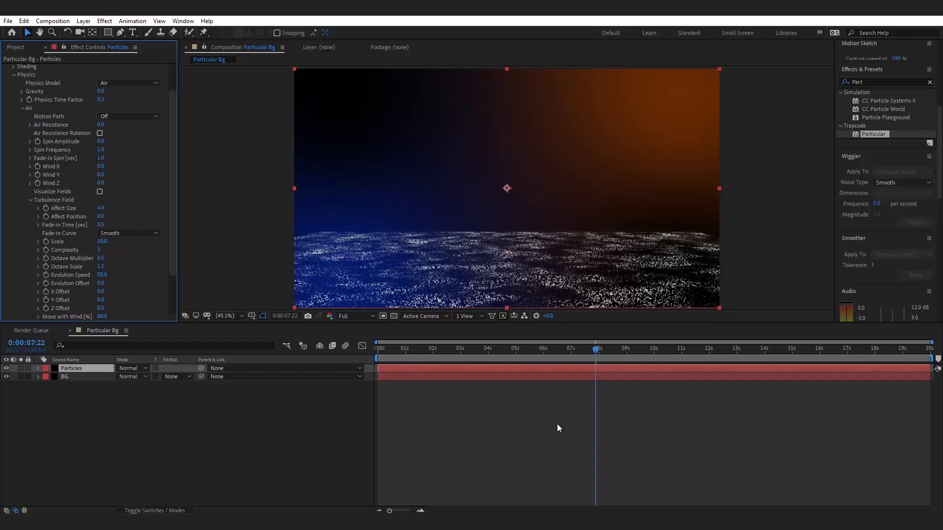
Set the Turbulence Field's Affect Position to 70 and preview the particle waves
{"action": "left_click_drag", "start_coordinate": [102, 220], "coordinate": [126, 217]}
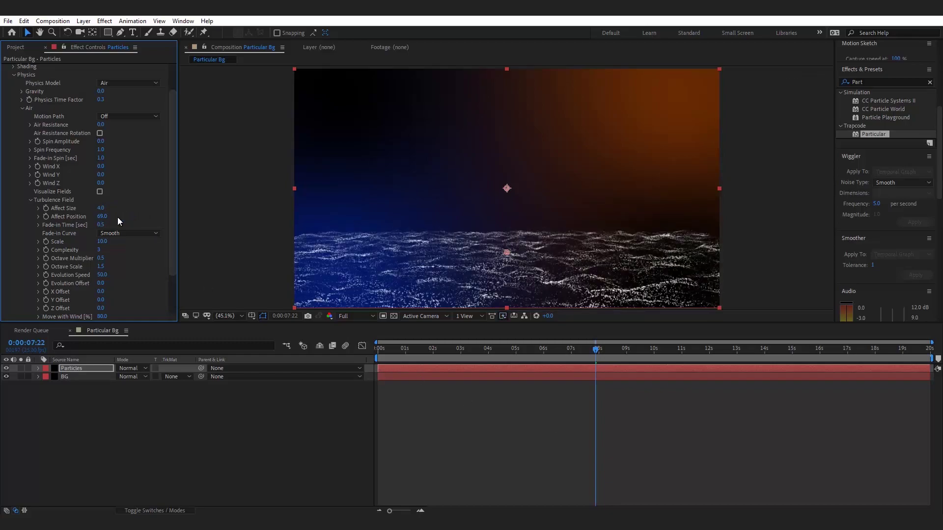
{"action": "left_click", "coordinate": [105, 217]}
{"action": "left_click", "coordinate": [561, 439]}
{"action": "key", "text": "space"}
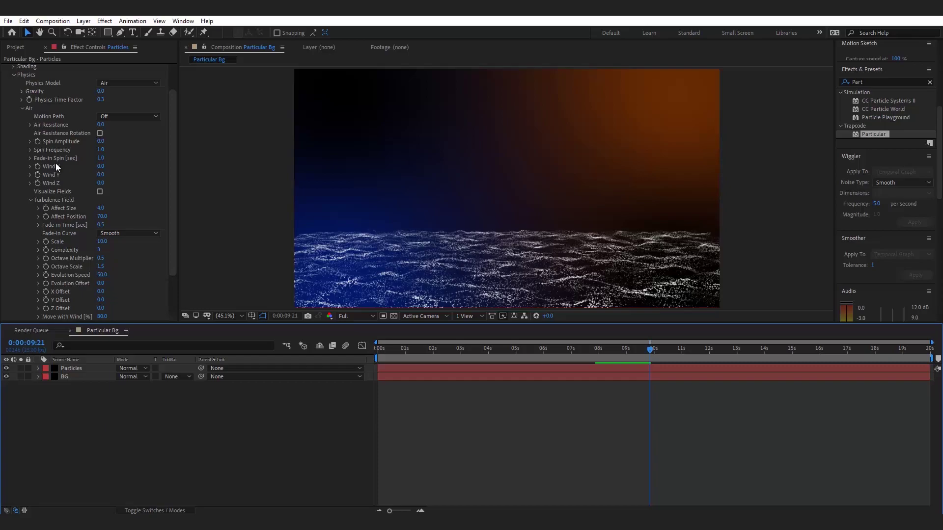
Set Wind X in the Air physics settings to 35 and preview the sideways drift
{"action": "left_click_drag", "start_coordinate": [100, 166], "coordinate": [106, 168]}
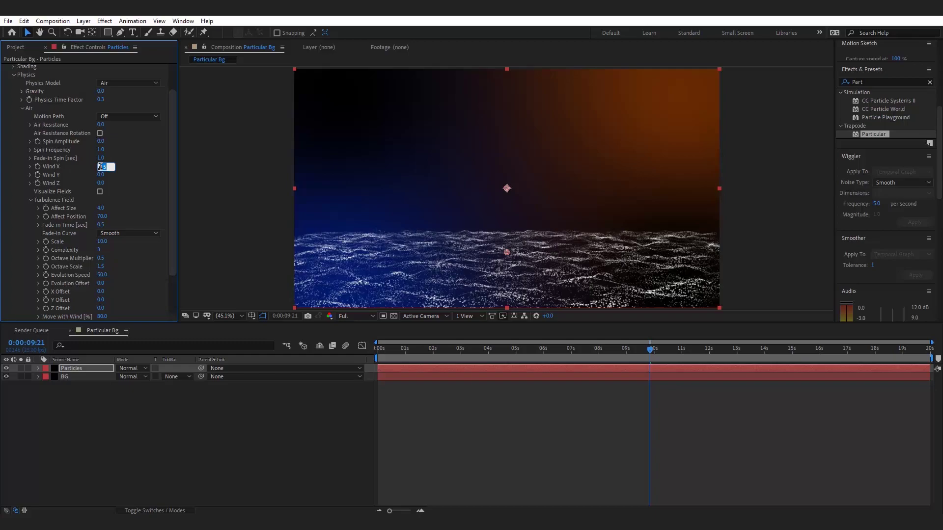
{"action": "type", "text": "35"}
{"action": "left_click", "coordinate": [462, 408]}
{"action": "key", "text": "space"}
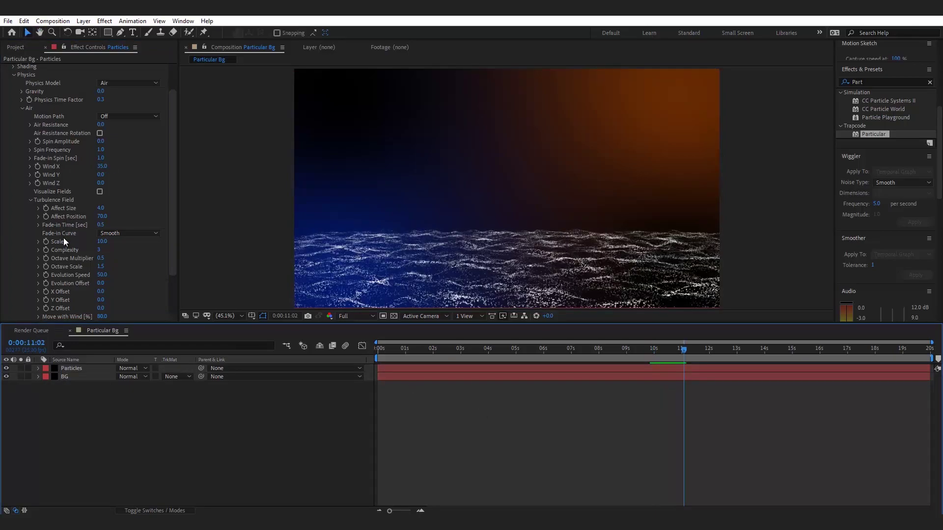
Set the Turbulence Field's Scale to 5 and preview the waves at different times on the timeline
{"action": "left_click_drag", "start_coordinate": [107, 244], "coordinate": [104, 243]}
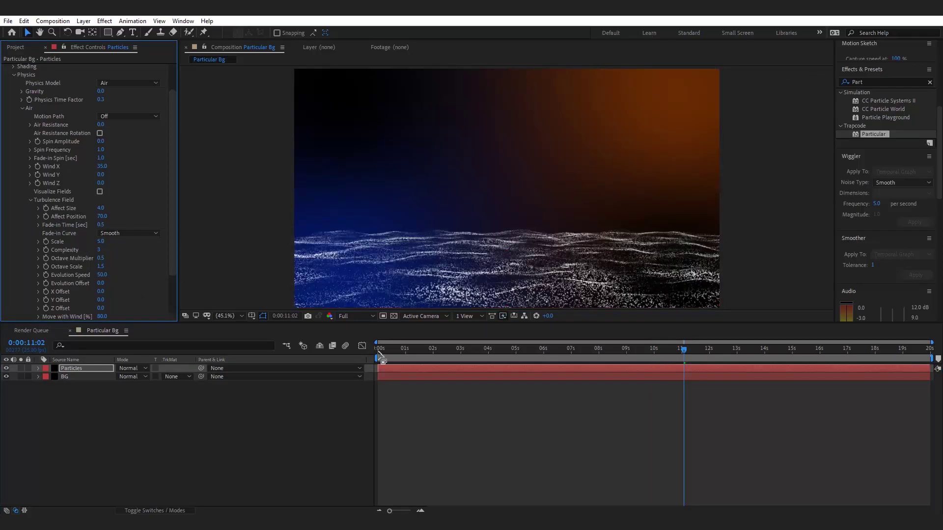
{"action": "key", "text": "space"}
{"action": "left_click", "coordinate": [609, 400]}
{"action": "scroll", "coordinate": [31, 245], "scroll_direction": "down", "scroll_amount": 2}
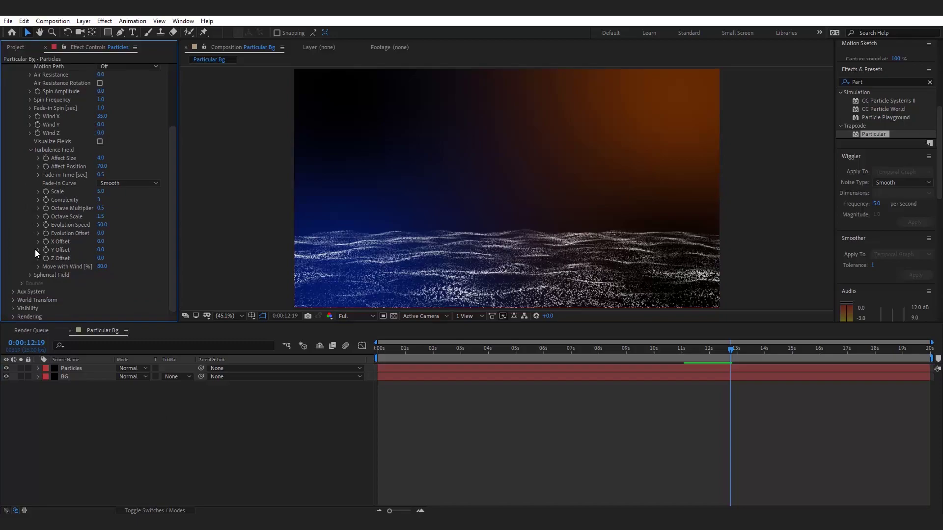
{"action": "left_click", "coordinate": [588, 350]}
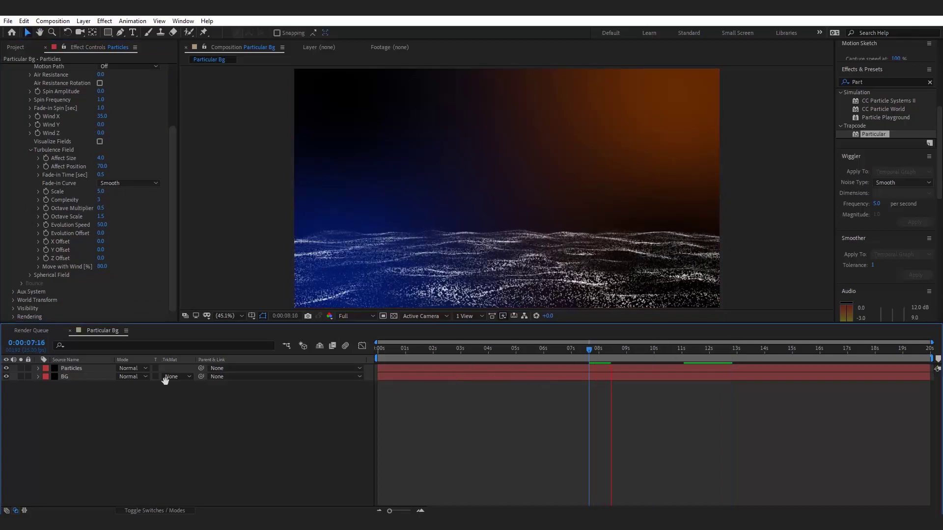
Open the Spherical Field settings at 9 seconds and place the field's position among the waves at about 912, 869
{"action": "left_click", "coordinate": [31, 275]}
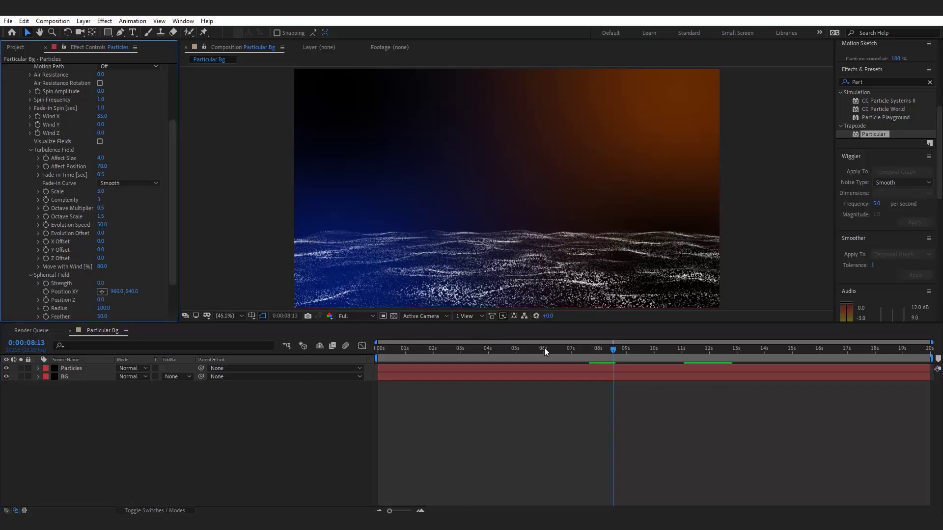
{"action": "left_click_drag", "start_coordinate": [615, 350], "coordinate": [627, 350]}
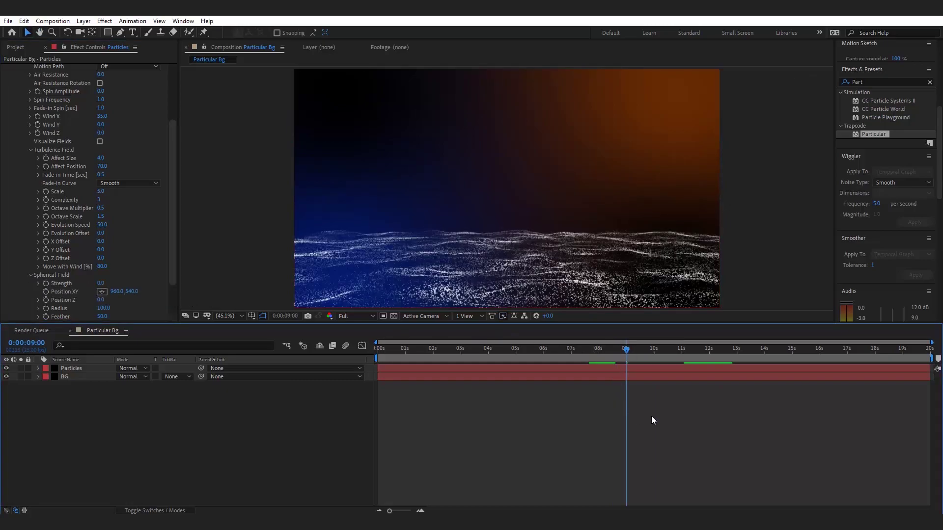
{"action": "left_click", "coordinate": [543, 257]}
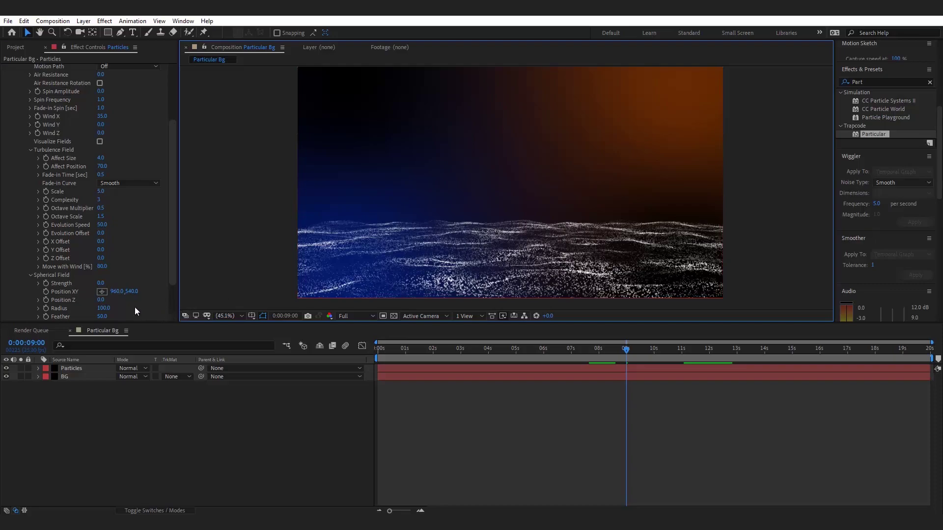
{"action": "left_click", "coordinate": [102, 293]}
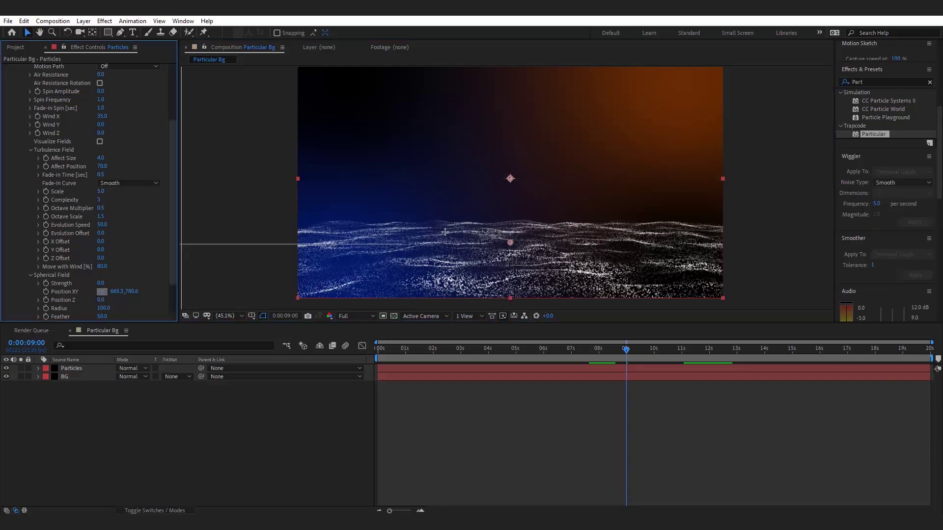
{"action": "left_click", "coordinate": [499, 252]}
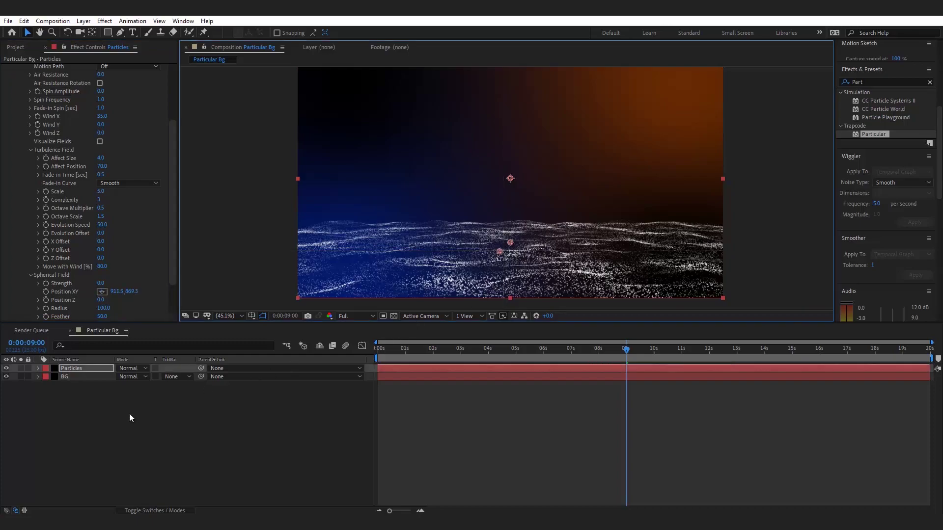
Set the Spherical Field's Strength to 5, its Y position to about 994 and its Radius to 3770
{"action": "left_click_drag", "start_coordinate": [104, 284], "coordinate": [104, 284]}
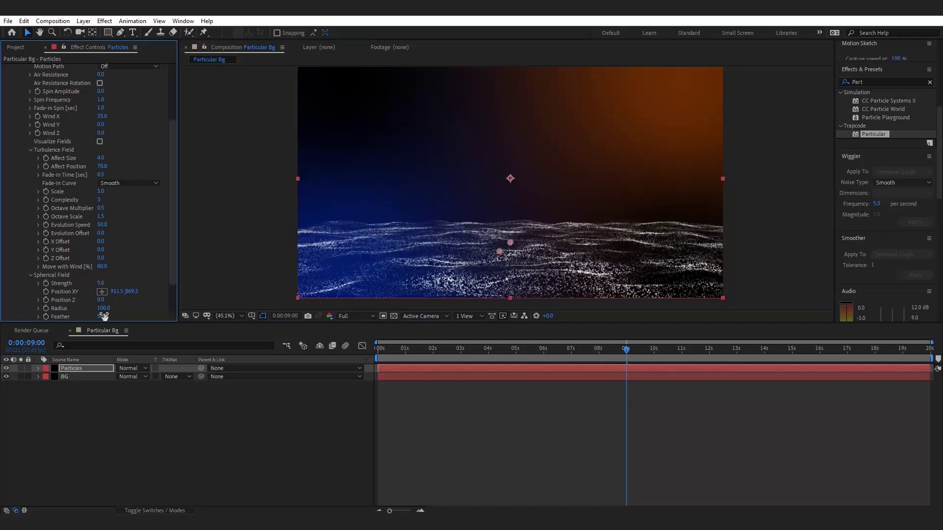
{"action": "left_click_drag", "start_coordinate": [114, 307], "coordinate": [193, 290]}
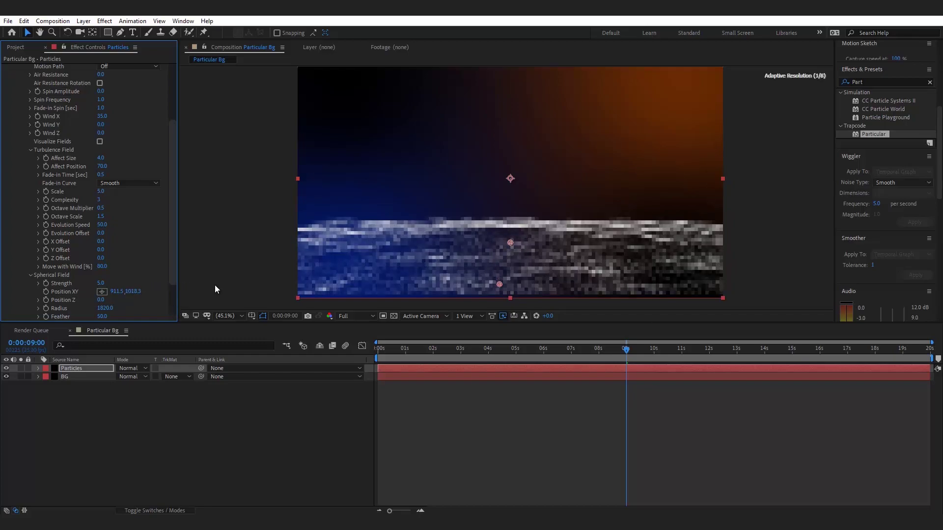
{"action": "mouse_move", "coordinate": [132, 292]}
{"action": "left_mouse_down"}
{"action": "mouse_move", "coordinate": [166, 289]}
{"action": "mouse_move", "coordinate": [150, 290]}
{"action": "left_mouse_up"}
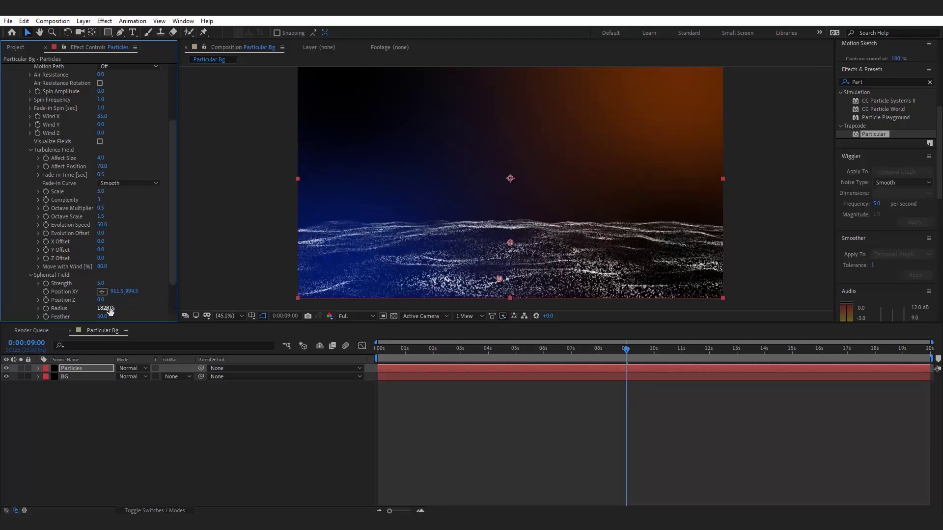
{"action": "left_click_drag", "start_coordinate": [115, 307], "coordinate": [196, 304]}
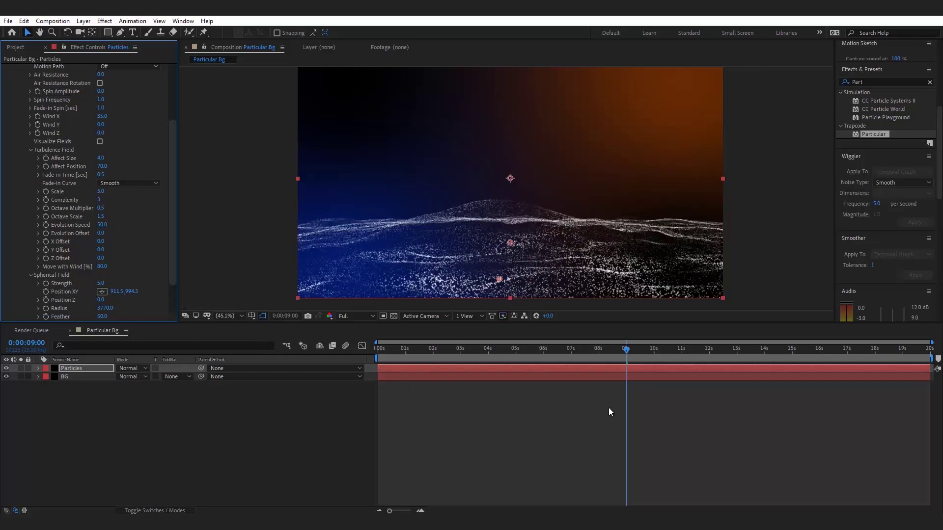
Preview the wave animation from 9 seconds and again from about 6.5 seconds
{"action": "key", "text": "space"}
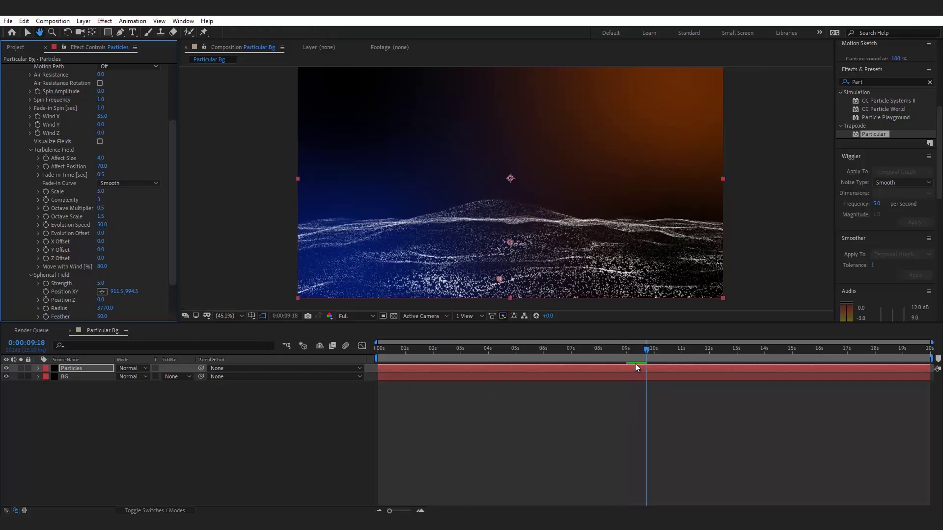
{"action": "left_click", "coordinate": [554, 349]}
{"action": "key", "text": "space"}
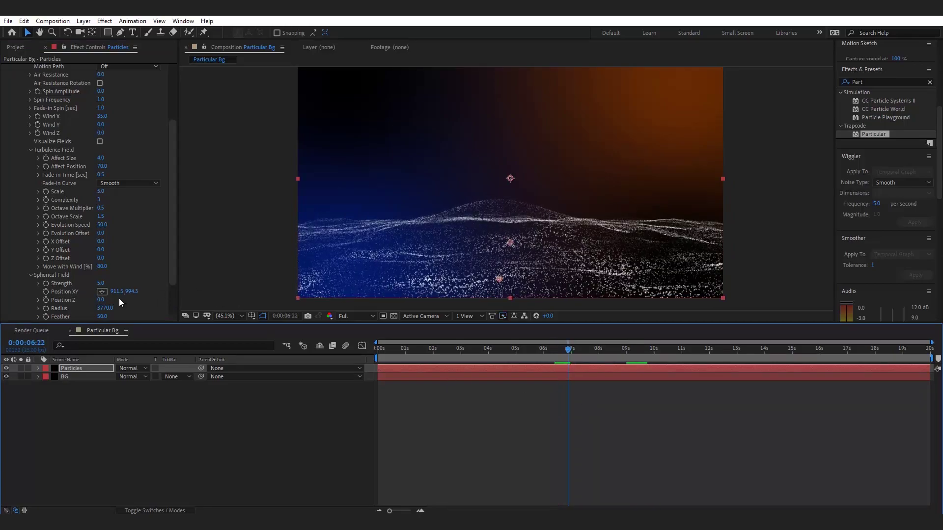
Set the Spherical Field's Position Z to -390 and preview the waves from different times on the timeline
{"action": "mouse_move", "coordinate": [100, 299]}
{"action": "left_mouse_down"}
{"action": "mouse_move", "coordinate": [70, 301]}
{"action": "mouse_move", "coordinate": [87, 300]}
{"action": "left_mouse_up"}
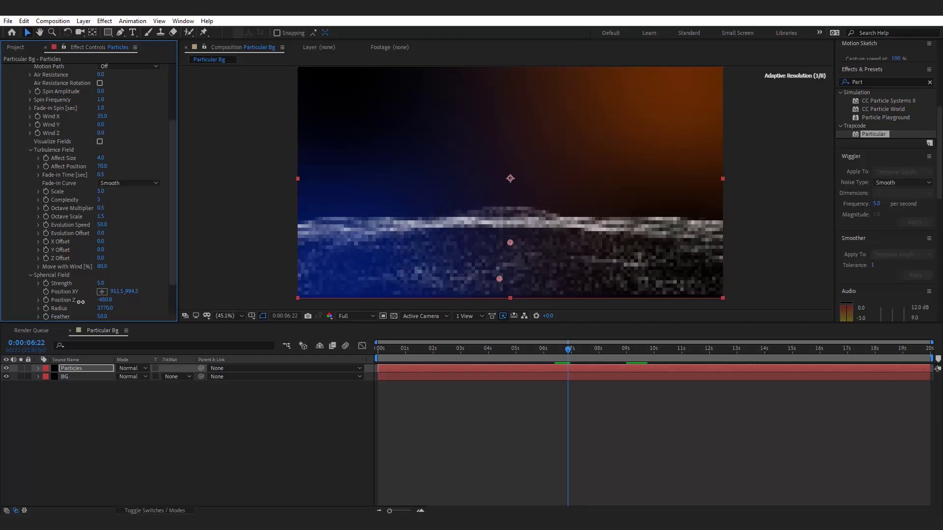
{"action": "key", "text": "space"}
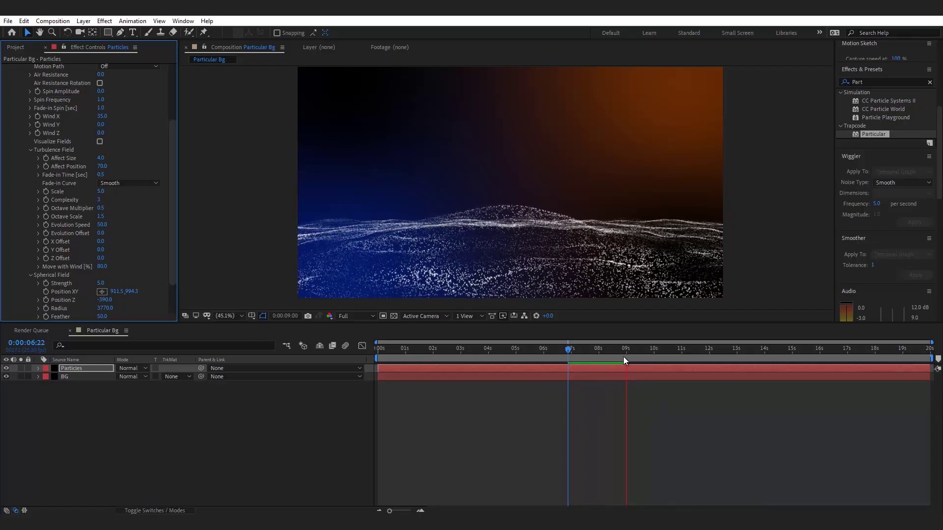
{"action": "left_click", "coordinate": [518, 358]}
{"action": "key", "text": "space"}
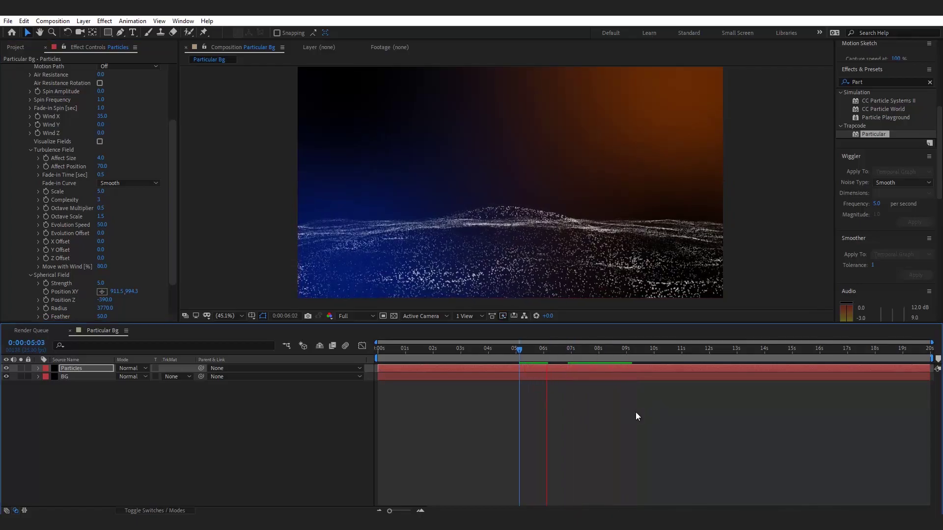
Set the Particles layer's blending mode to Classic Color Dodge and preview how it blends with the gradient
{"action": "left_click", "coordinate": [52, 381]}
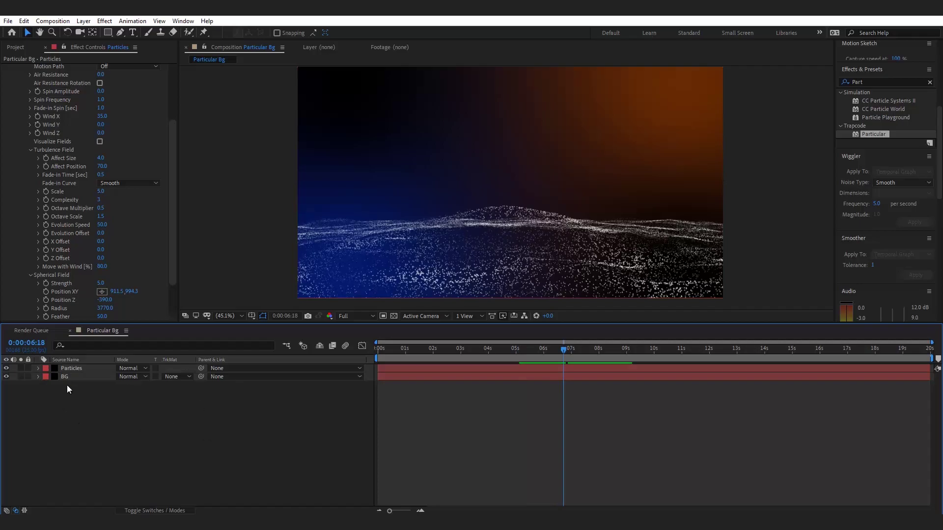
{"action": "left_click", "coordinate": [131, 512]}
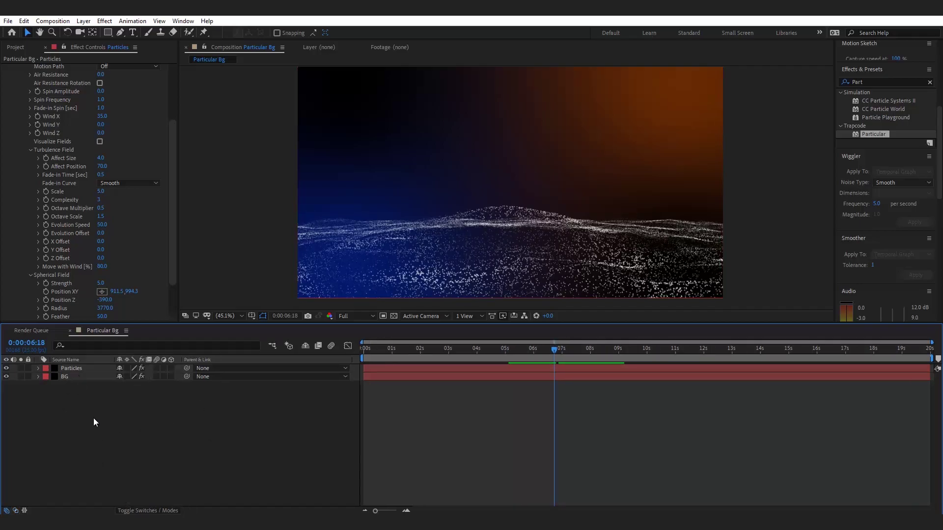
{"action": "left_click", "coordinate": [132, 511]}
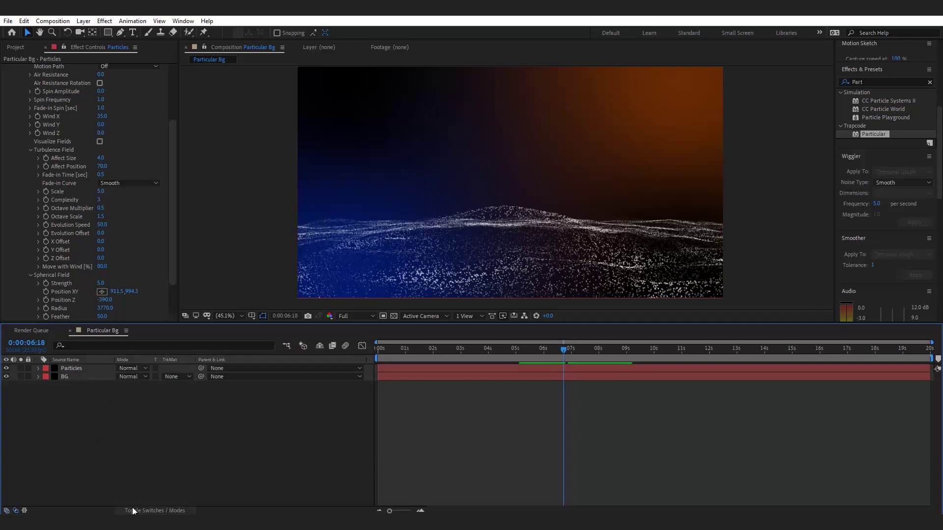
{"action": "left_click", "coordinate": [127, 367]}
{"action": "left_click", "coordinate": [194, 232]}
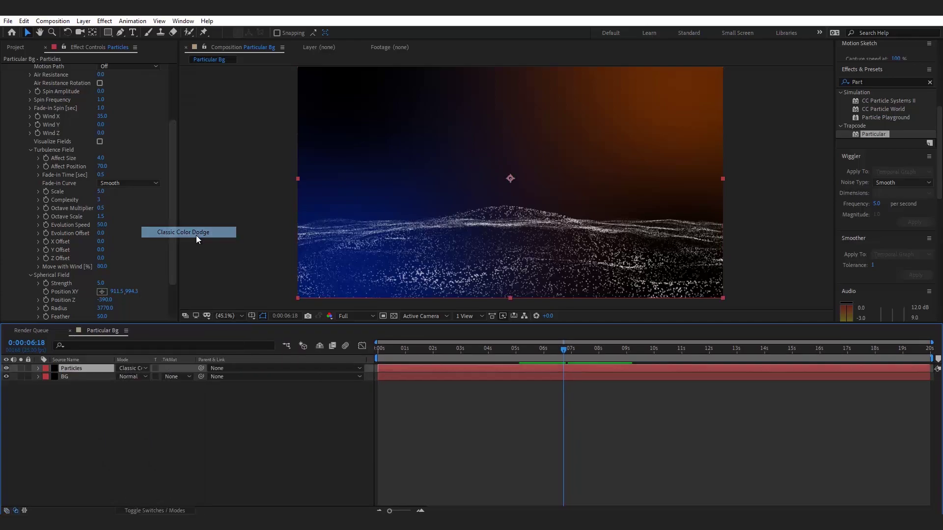
{"action": "key", "text": "space"}
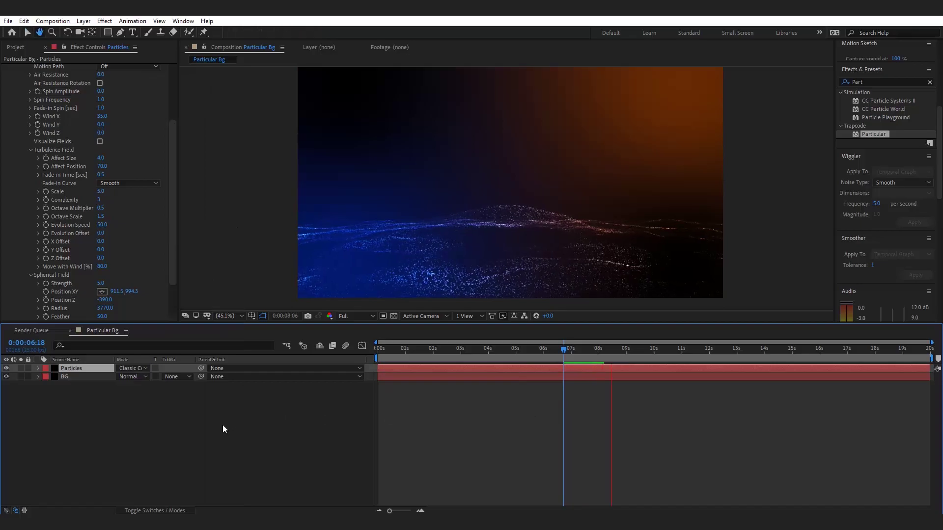
{"action": "key", "text": "h"}
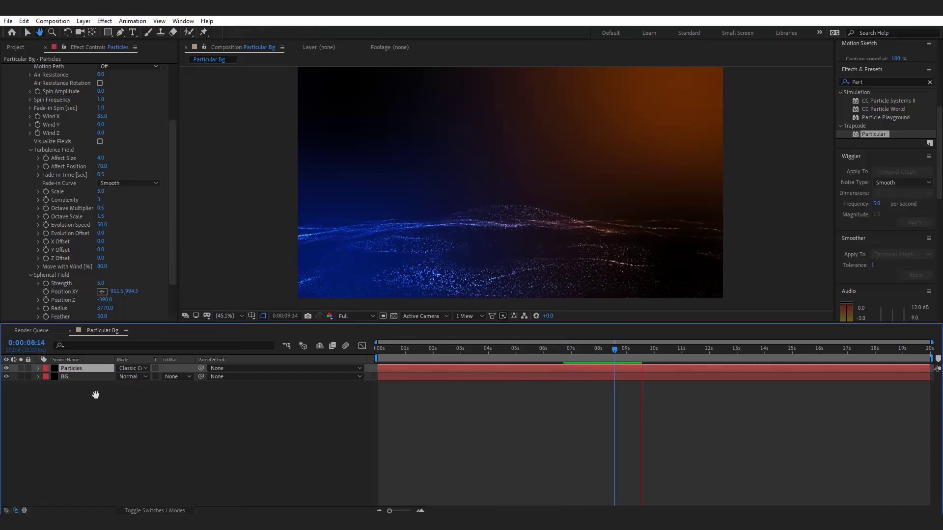
{"action": "left_click", "coordinate": [606, 351]}
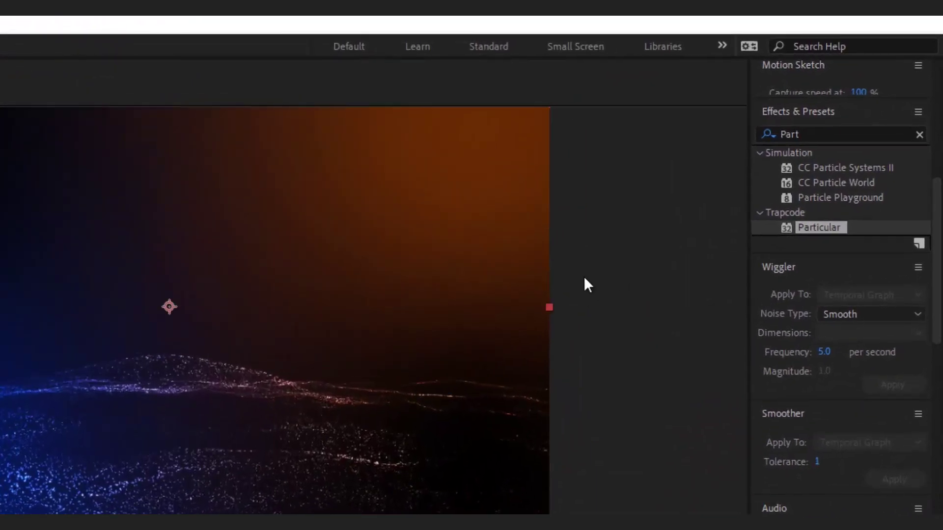
Search the effects for "glow" and apply the Stylize Glow effect to the Particles layer
{"action": "left_click", "coordinate": [796, 136]}
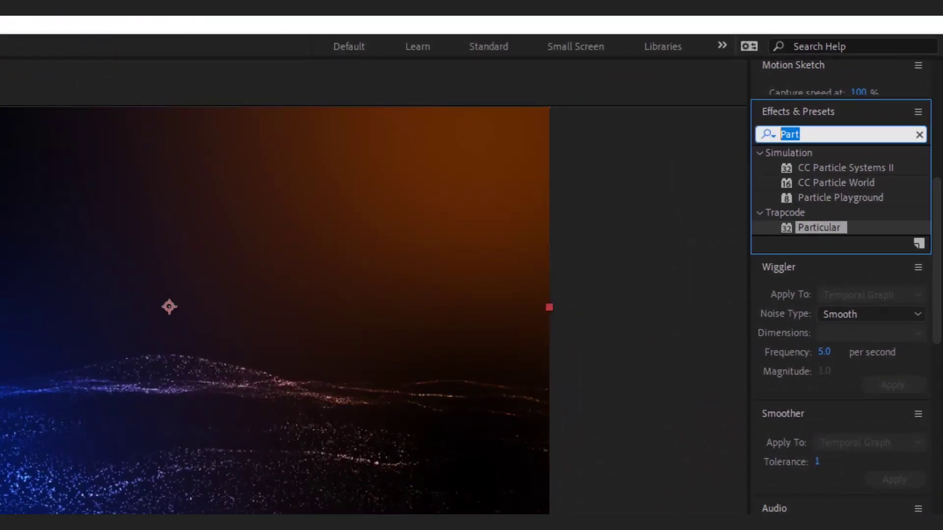
{"action": "type", "text": "gg"}
{"action": "key", "text": "BackSpace"}
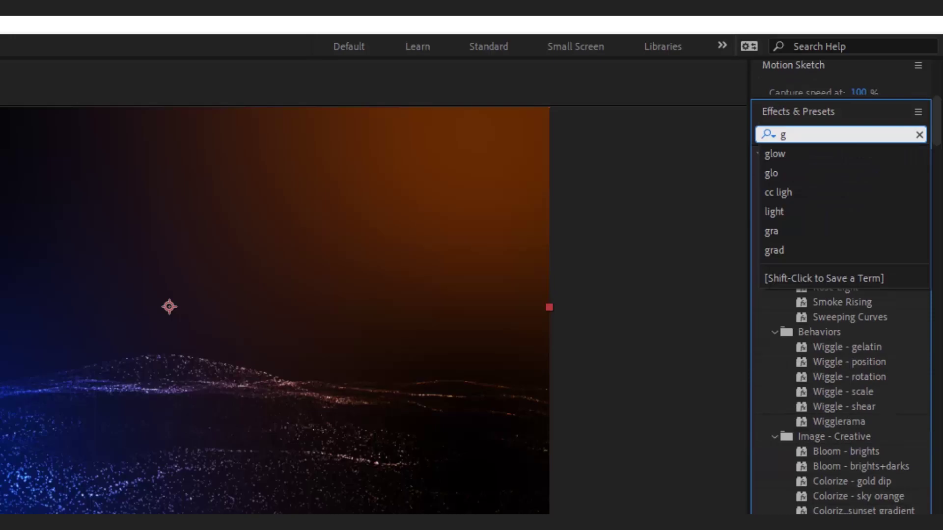
{"action": "type", "text": "low"}
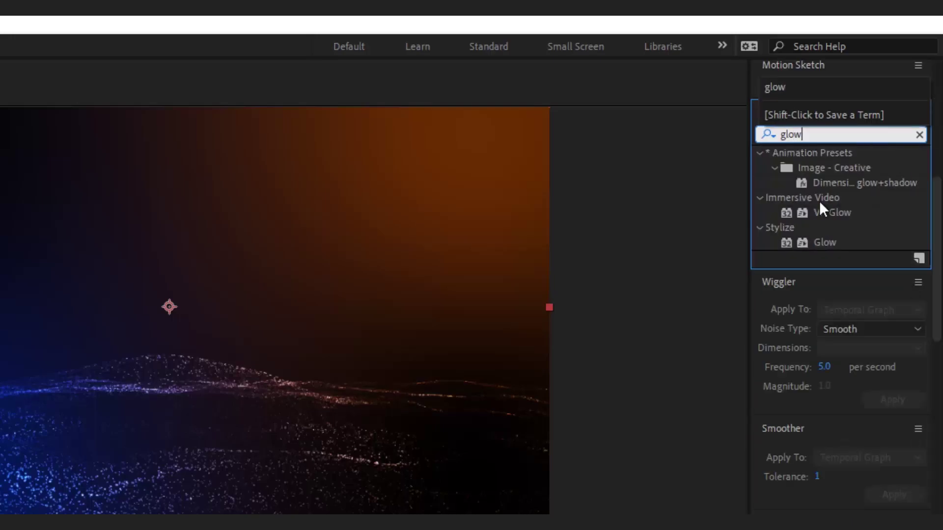
{"action": "left_click", "coordinate": [824, 242]}
{"action": "left_click_drag", "start_coordinate": [824, 243], "coordinate": [81, 373]}
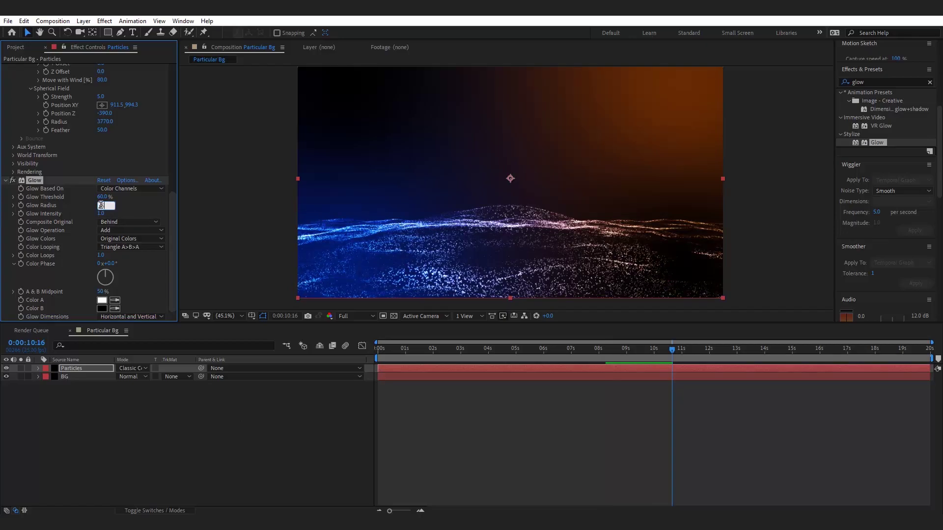
Set the Glow Radius to 0.5 and Composite Original to None, previewing the glowing particles
{"action": "type", "text": "0.5"}
{"action": "left_click", "coordinate": [492, 394]}
{"action": "key", "text": "space"}
{"action": "left_click", "coordinate": [118, 222]}
{"action": "left_click", "coordinate": [120, 256]}
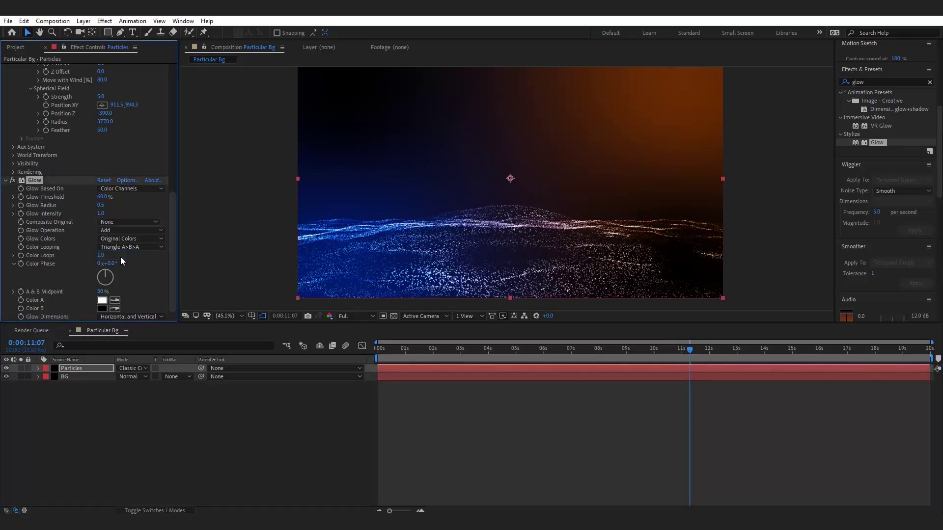
{"action": "key", "text": "space"}
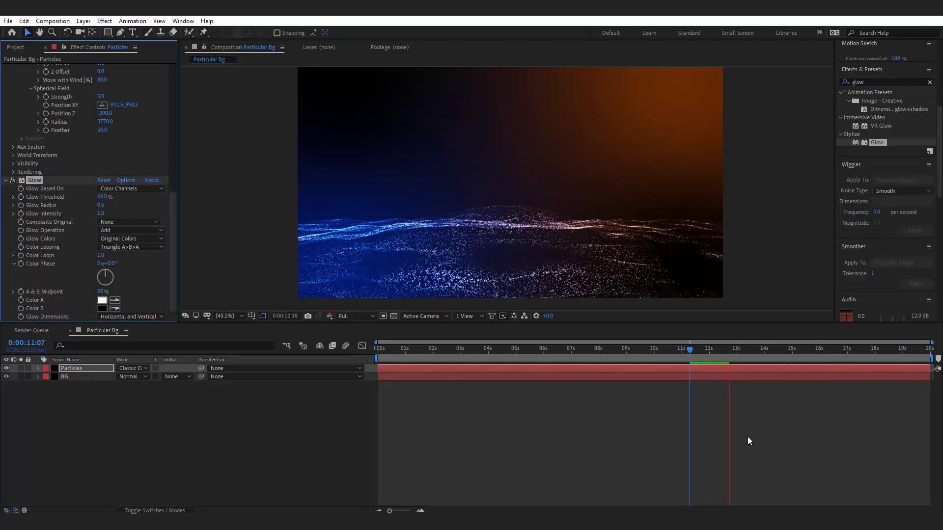
{"action": "left_click_drag", "start_coordinate": [736, 351], "coordinate": [609, 356]}
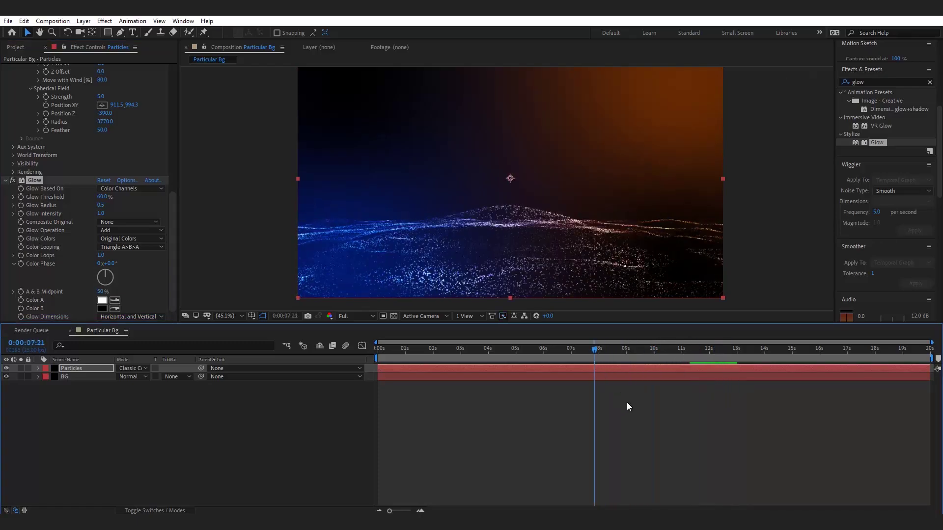
Add a two-node camera with the 35mm preset and depth of field enabled to the composition
{"action": "right_click", "coordinate": [236, 431]}
{"action": "mouse_move", "coordinate": [272, 320]}
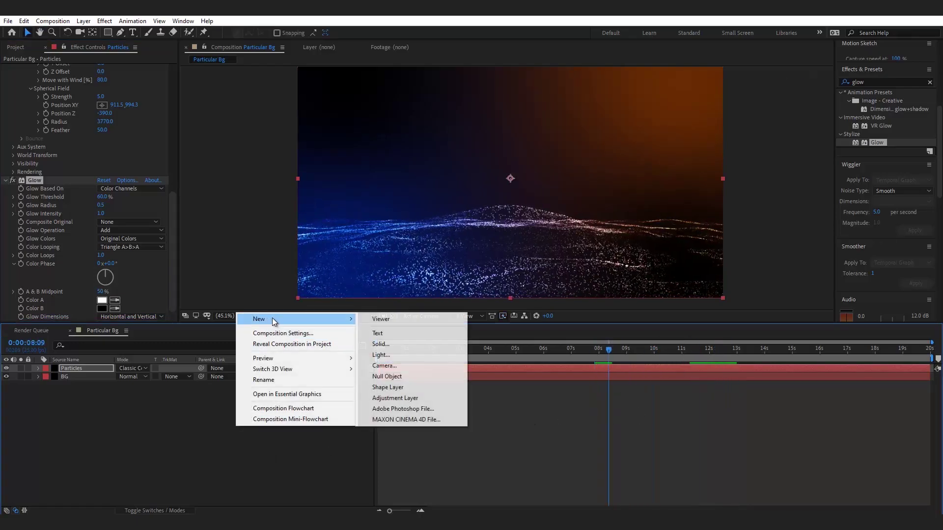
{"action": "left_click", "coordinate": [388, 371]}
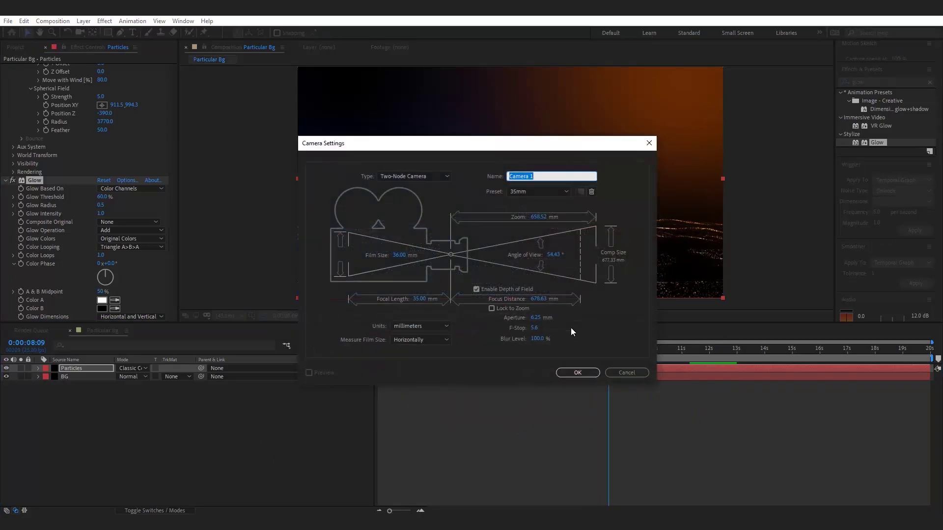
{"action": "left_click", "coordinate": [576, 374]}
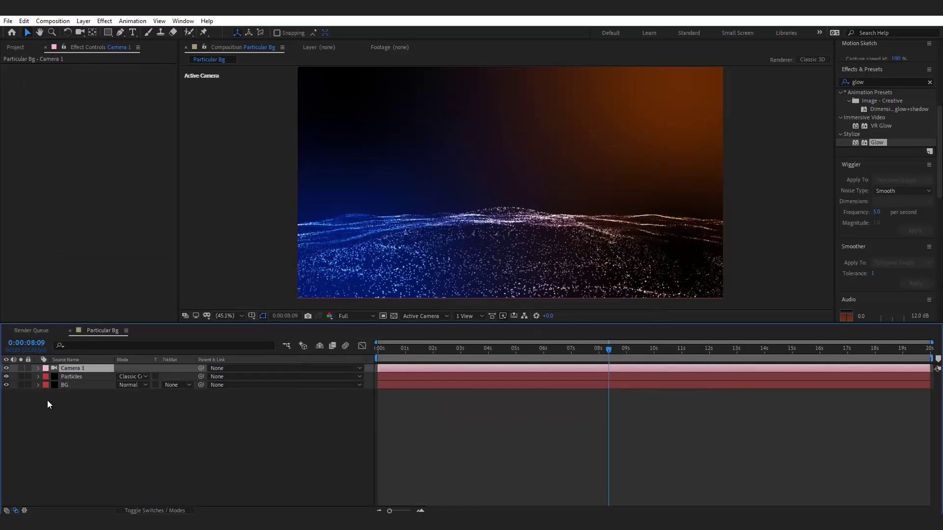
Open the camera's options and set its Aperture to 250 pixels
{"action": "left_click", "coordinate": [37, 368]}
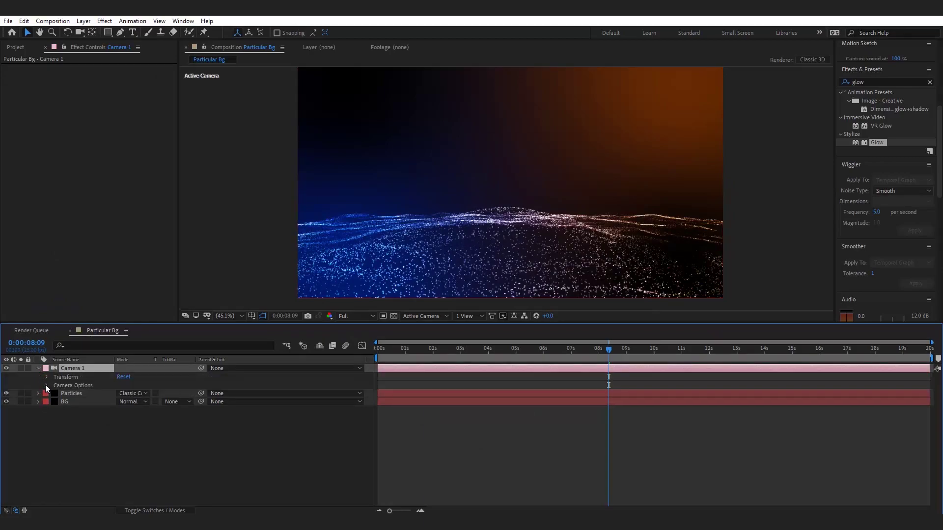
{"action": "left_click", "coordinate": [47, 385]}
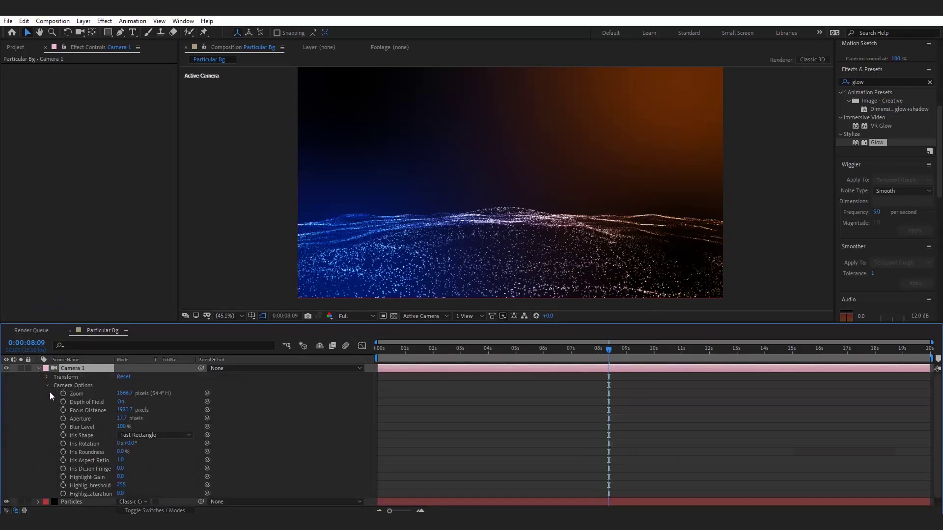
{"action": "mouse_move", "coordinate": [122, 419]}
{"action": "left_mouse_down"}
{"action": "mouse_move", "coordinate": [166, 423]}
{"action": "mouse_move", "coordinate": [129, 423]}
{"action": "left_mouse_up"}
{"action": "left_click", "coordinate": [121, 418]}
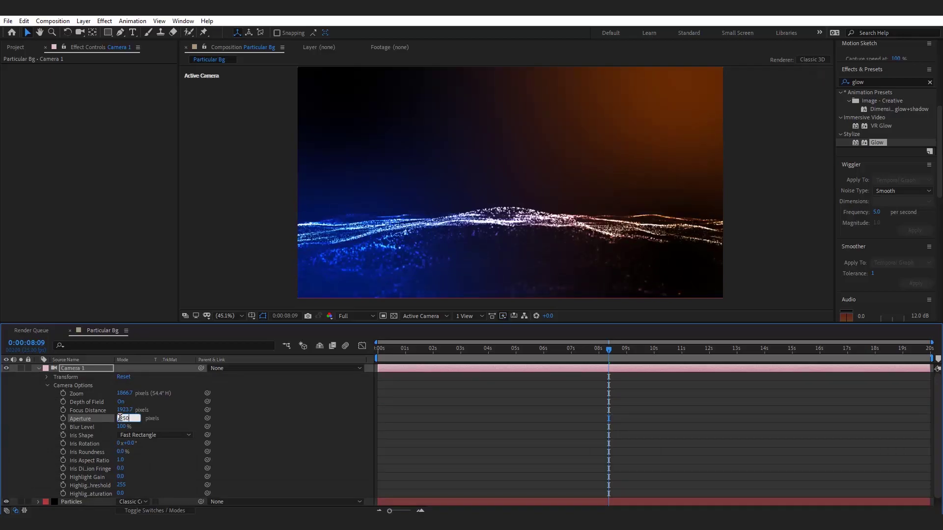
{"action": "left_click", "coordinate": [423, 417]}
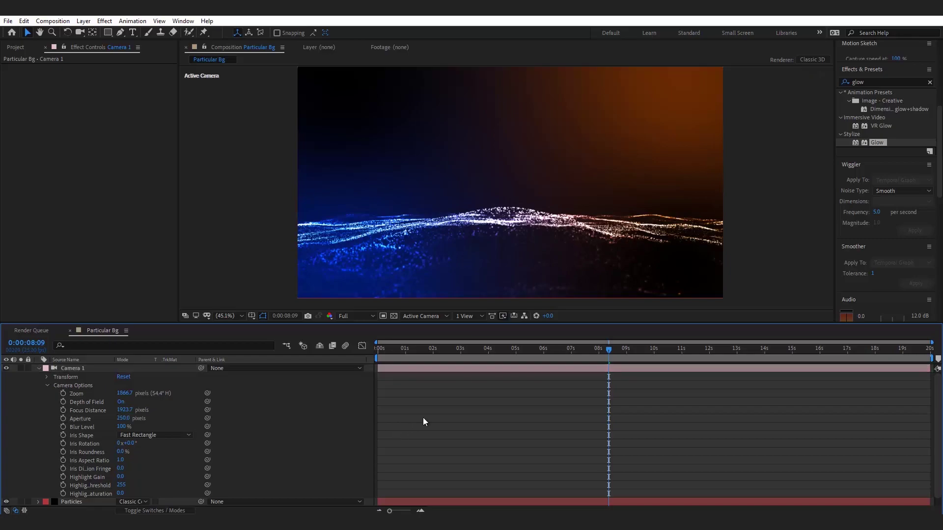
Split the composition viewer into two views showing Top and Active Camera, and reposition the image in the Active Camera view
{"action": "left_click", "coordinate": [470, 316]}
{"action": "left_click", "coordinate": [481, 338]}
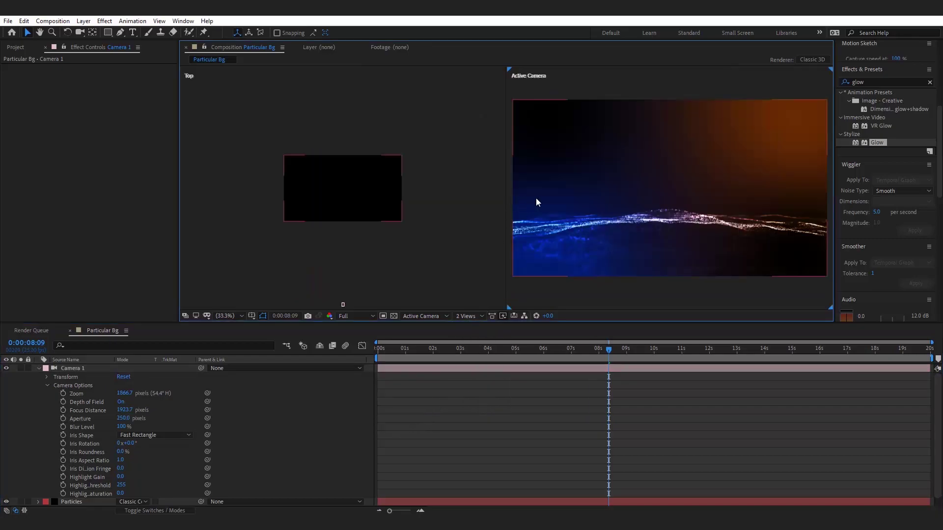
{"action": "key", "text": "h"}
{"action": "left_click_drag", "start_coordinate": [588, 198], "coordinate": [594, 198]}
{"action": "key", "text": "v"}
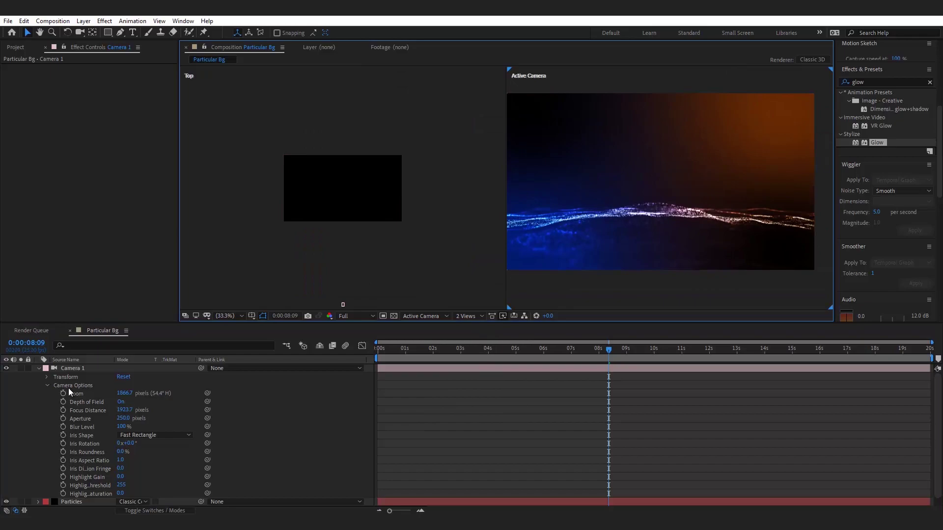
Set the camera's Focus Distance to 1405.7 pixels and its Aperture to about 189 pixels, then preview the blur
{"action": "left_click", "coordinate": [87, 402]}
{"action": "left_click_drag", "start_coordinate": [125, 410], "coordinate": [92, 411]}
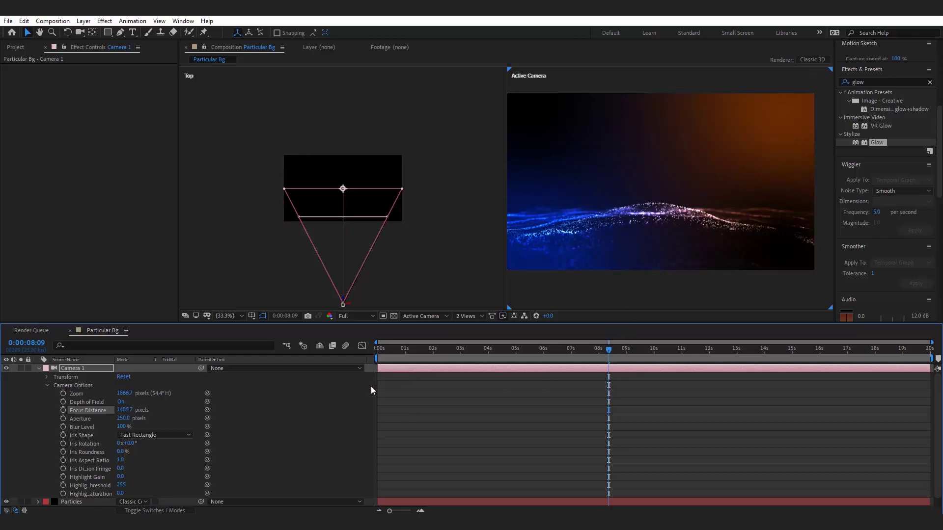
{"action": "left_click_drag", "start_coordinate": [122, 422], "coordinate": [114, 421]}
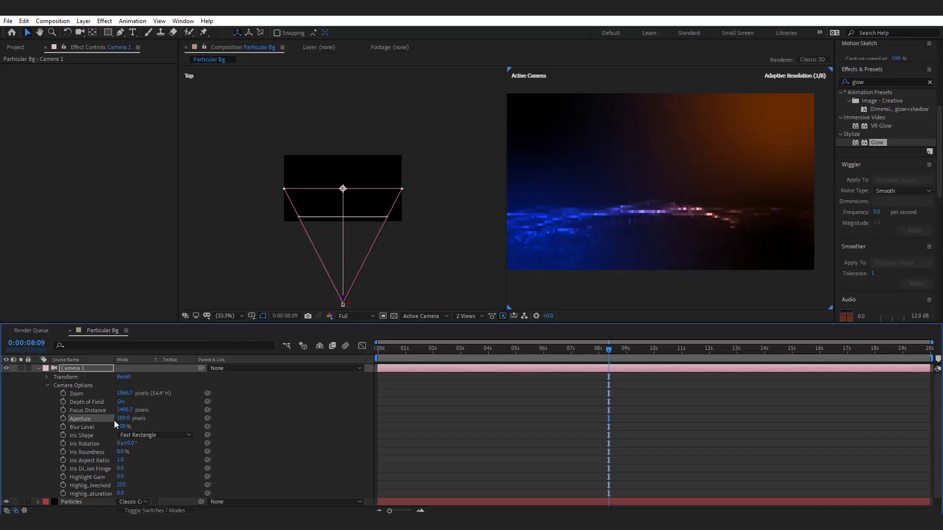
{"action": "key", "text": "space"}
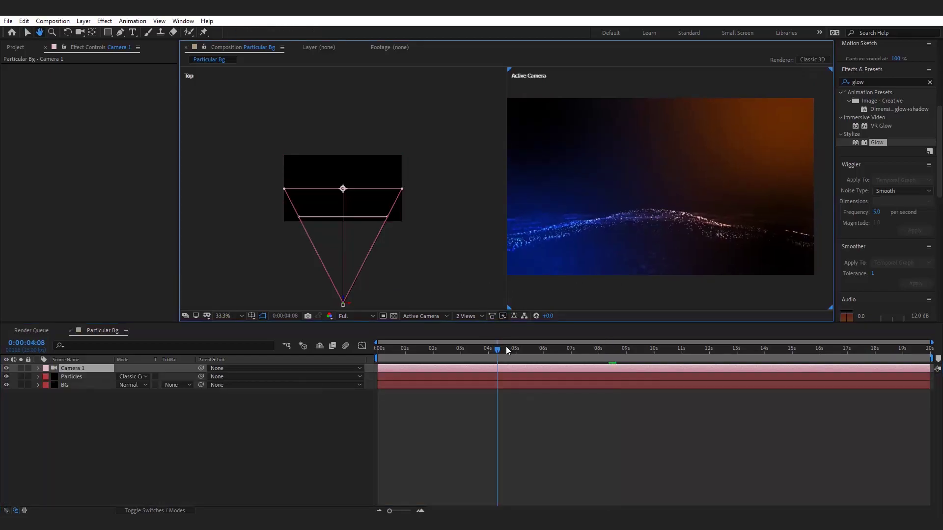
Keyframe the camera's Position at 0:00:04:04, shift the camera to 0, 540, -1866.7 in the Top view and go to 0:00:09:19
{"action": "left_click", "coordinate": [493, 352]}
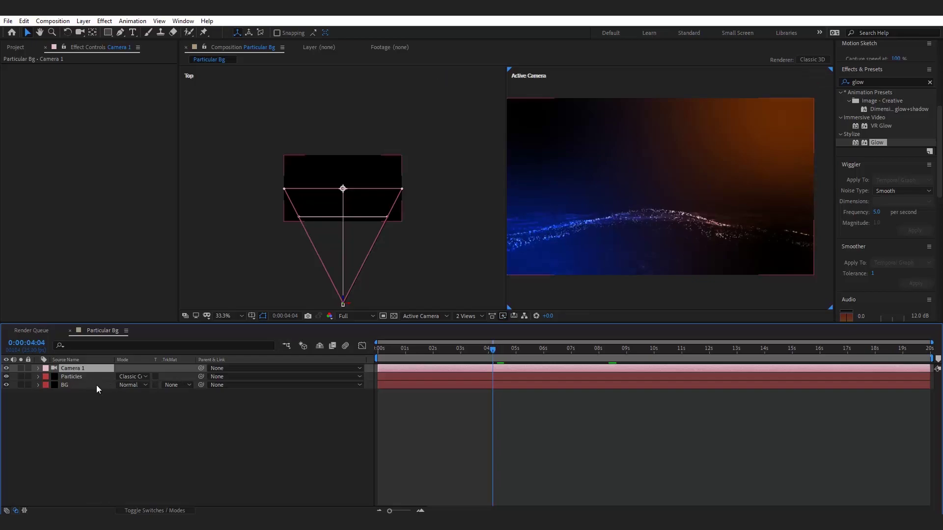
{"action": "key", "text": "p"}
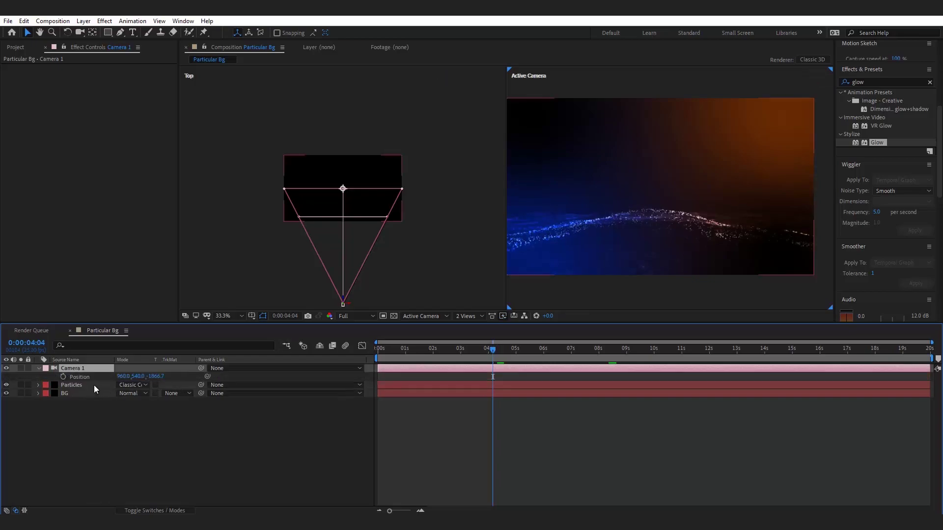
{"action": "left_click", "coordinate": [63, 377]}
{"action": "left_click", "coordinate": [317, 263]}
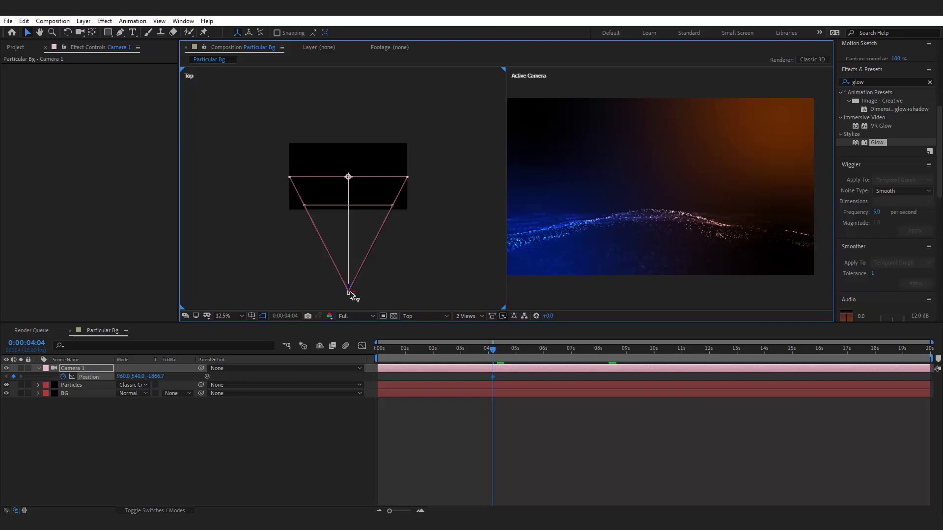
{"action": "left_click_drag", "start_coordinate": [356, 295], "coordinate": [296, 294]}
{"action": "left_click_drag", "start_coordinate": [494, 352], "coordinate": [647, 358]}
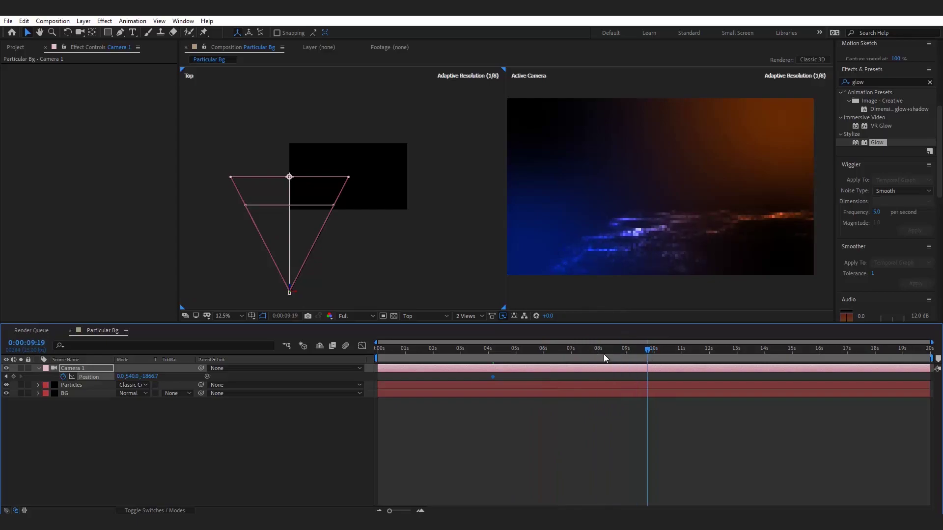
Keyframe the camera's Position at 1904, 540, -1866.7 in the Top view at 0:00:09:19 and scrub back to check the move
{"action": "left_click_drag", "start_coordinate": [311, 293], "coordinate": [421, 295]}
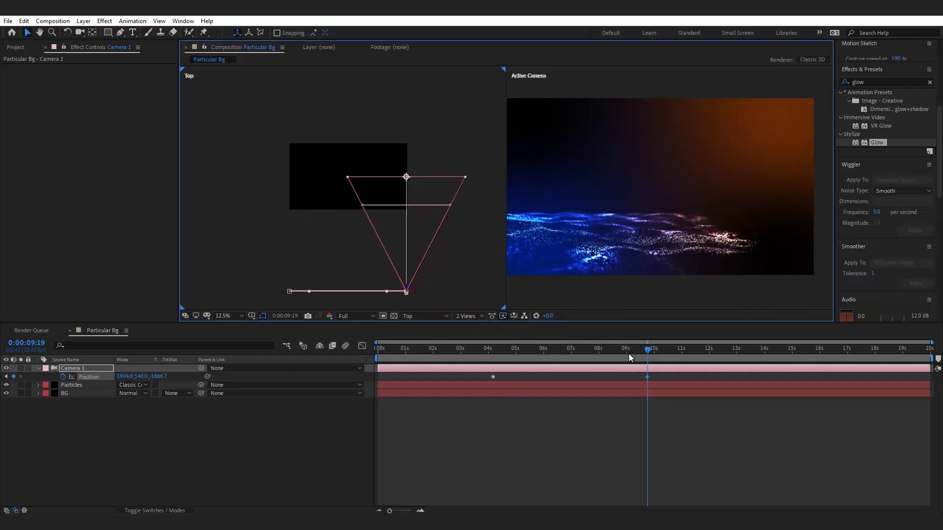
{"action": "left_click_drag", "start_coordinate": [629, 353], "coordinate": [594, 355]}
{"action": "left_click", "coordinate": [592, 419]}
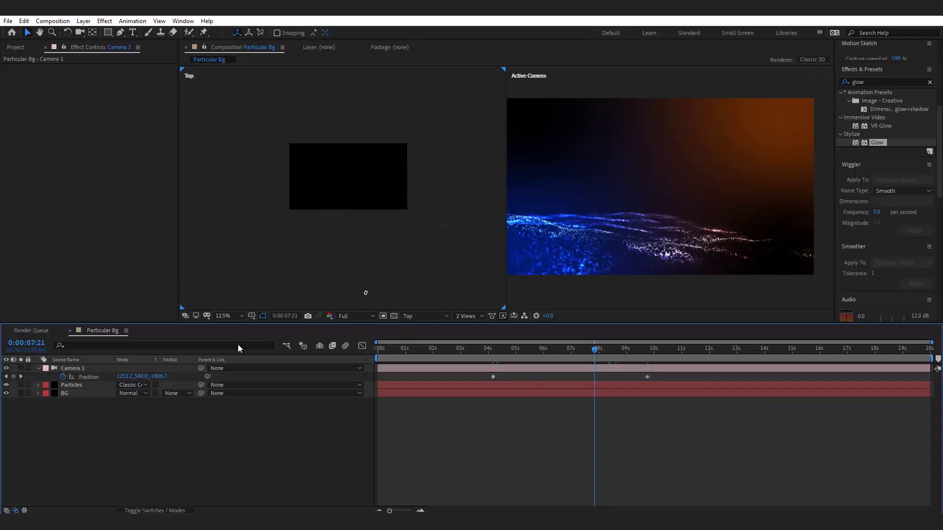
Move the camera's point of interest to the middle of the composition in the Top view and preview the camera move
{"action": "left_click", "coordinate": [68, 367]}
{"action": "left_click_drag", "start_coordinate": [406, 177], "coordinate": [348, 177]}
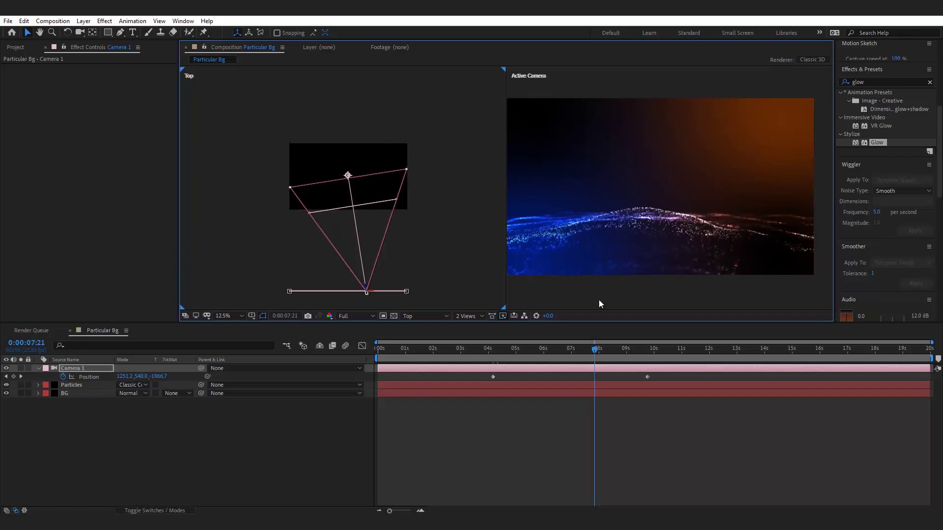
{"action": "left_click", "coordinate": [512, 352]}
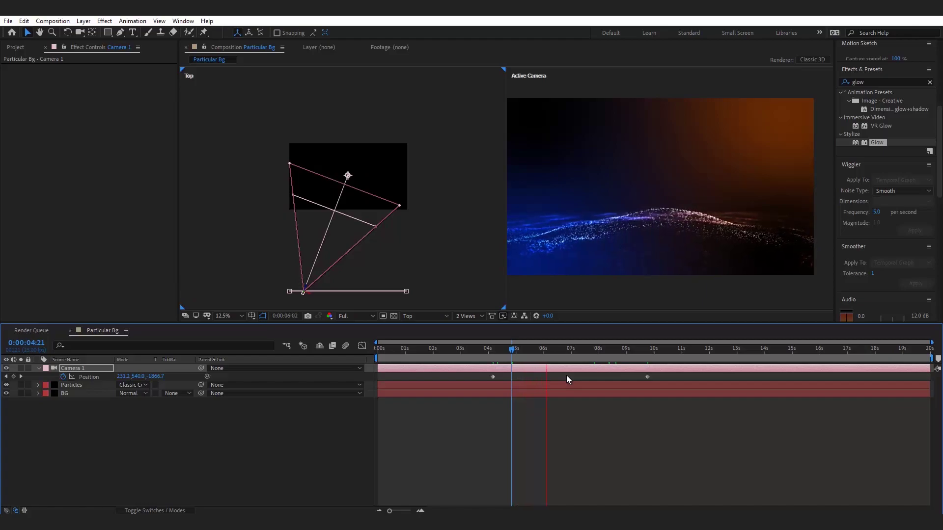
{"action": "key", "text": "space"}
{"action": "left_click", "coordinate": [568, 349]}
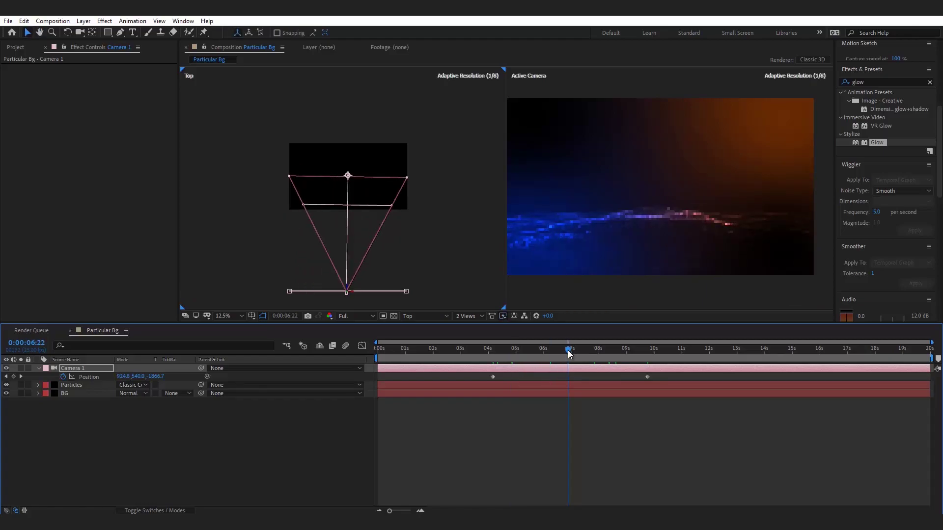
At 0:00:06:24, pull the camera back in the Top view to Position 952, 540, -2146.7
{"action": "key", "text": "h"}
{"action": "left_click_drag", "start_coordinate": [381, 251], "coordinate": [386, 237]}
{"action": "key", "text": "v"}
{"action": "left_click_drag", "start_coordinate": [570, 349], "coordinate": [573, 350]}
{"action": "left_click_drag", "start_coordinate": [573, 351], "coordinate": [570, 350]}
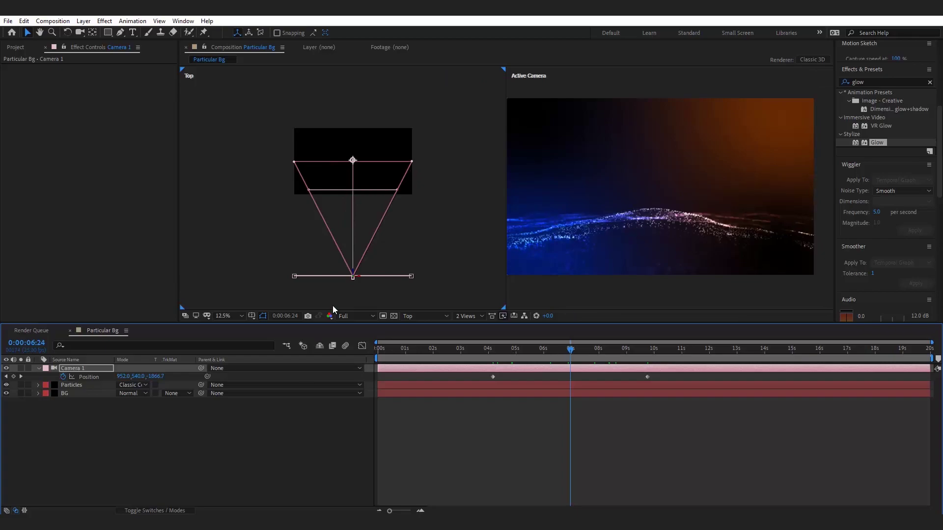
{"action": "left_click_drag", "start_coordinate": [386, 251], "coordinate": [357, 277]}
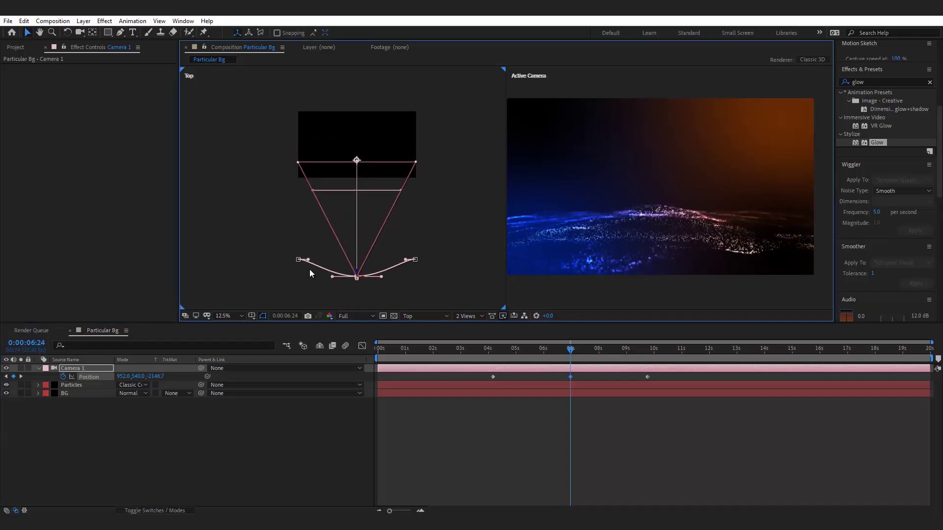
Curve the camera's motion path into an arc by moving its end points forward and its middle keyframe back to 952, 540, -2186.7
{"action": "mouse_move", "coordinate": [299, 263]}
{"action": "left_mouse_down"}
{"action": "mouse_move", "coordinate": [305, 256]}
{"action": "mouse_move", "coordinate": [305, 276]}
{"action": "left_mouse_up"}
{"action": "mouse_move", "coordinate": [416, 259]}
{"action": "left_mouse_down"}
{"action": "mouse_move", "coordinate": [401, 277]}
{"action": "mouse_move", "coordinate": [420, 255]}
{"action": "left_mouse_up"}
{"action": "left_click_drag", "start_coordinate": [298, 256], "coordinate": [299, 250]}
{"action": "left_click_drag", "start_coordinate": [418, 252], "coordinate": [419, 250]}
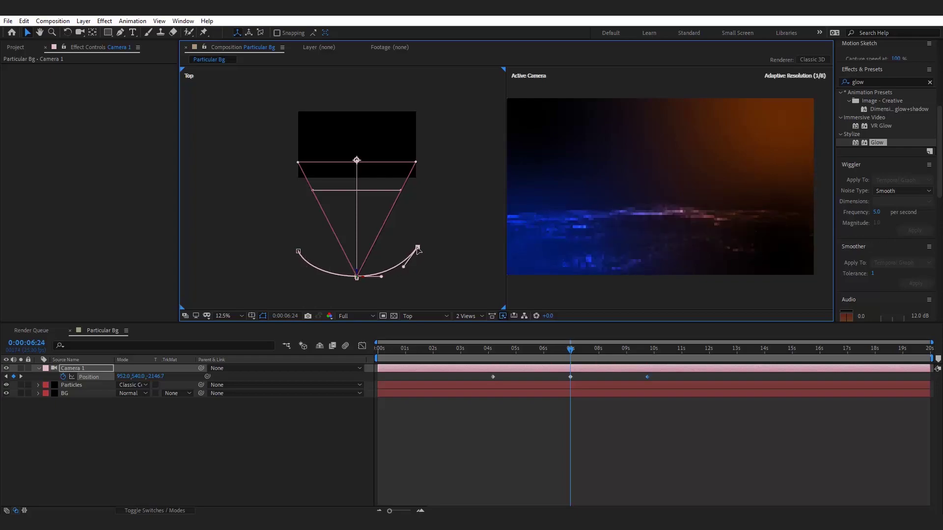
{"action": "left_click", "coordinate": [299, 253]}
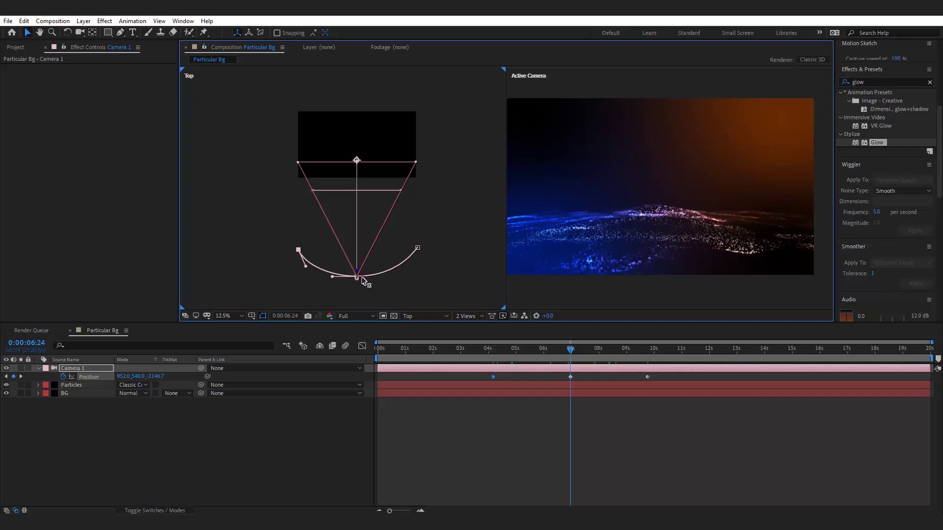
{"action": "left_click_drag", "start_coordinate": [359, 275], "coordinate": [358, 279]}
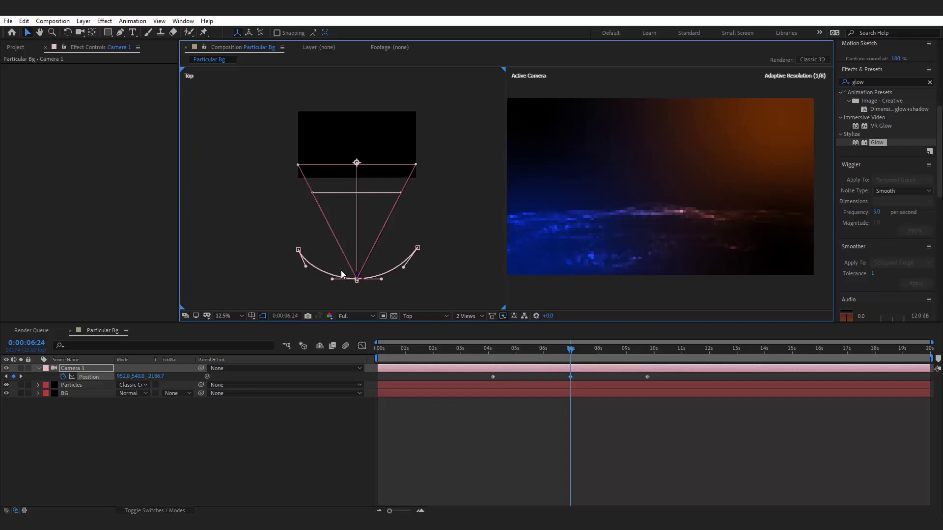
{"action": "left_click", "coordinate": [298, 250]}
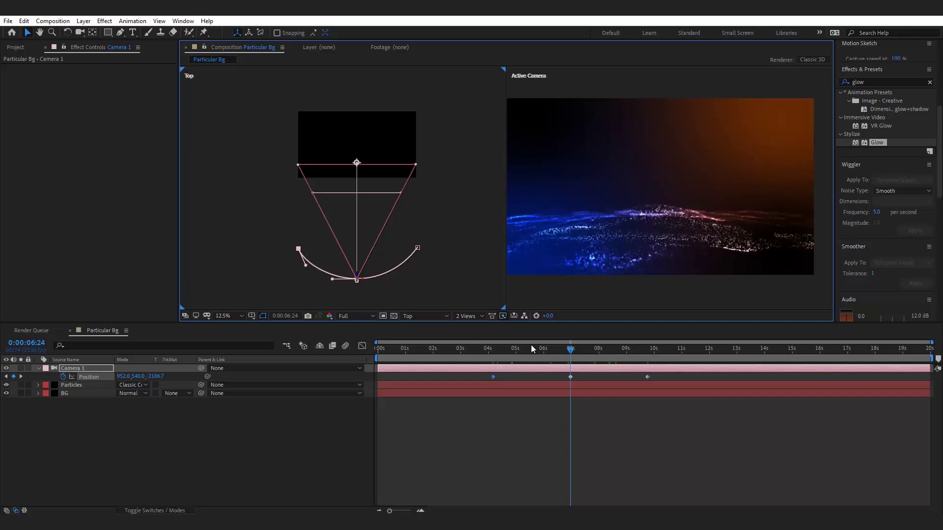
Switch the composition viewer to a single Active Camera view and preview the arced camera move
{"action": "left_click_drag", "start_coordinate": [537, 360], "coordinate": [511, 360]}
{"action": "left_click", "coordinate": [578, 436]}
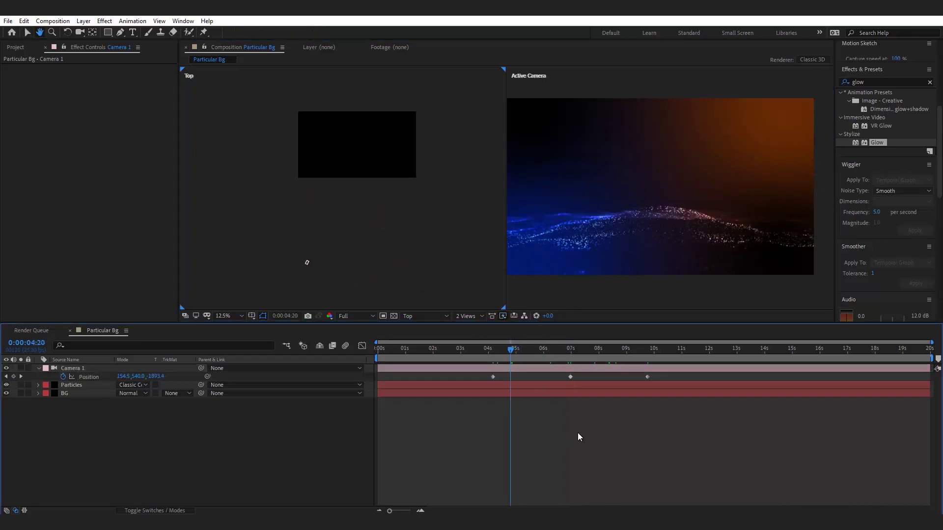
{"action": "left_click", "coordinate": [469, 316]}
{"action": "left_click", "coordinate": [473, 329]}
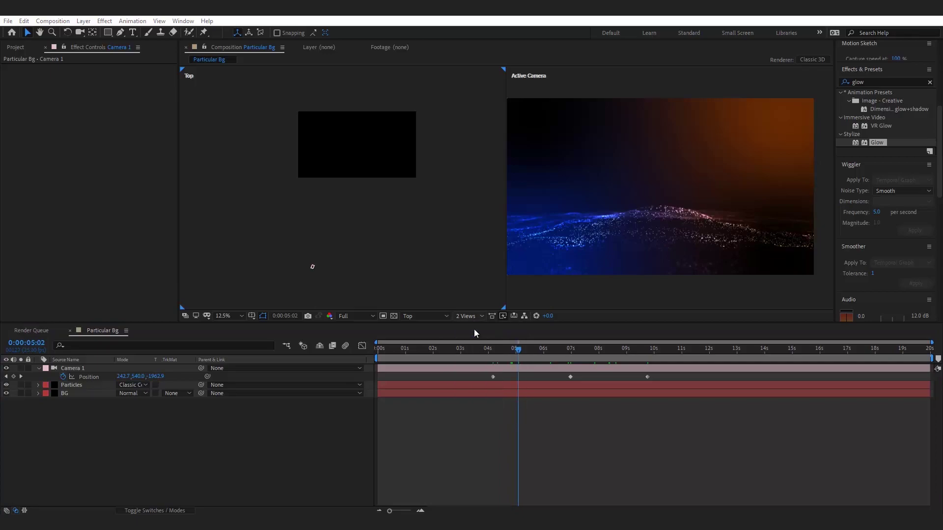
{"action": "key", "text": "space"}
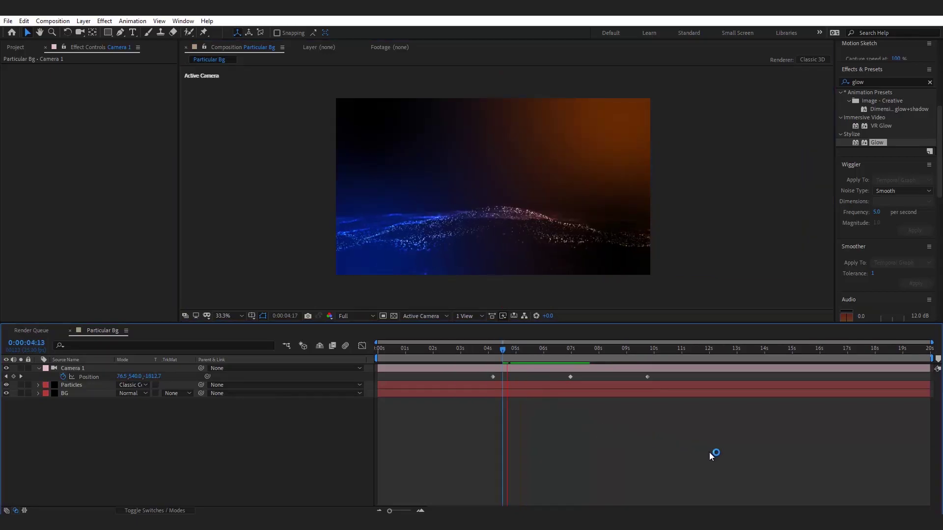
{"action": "key", "text": "space"}
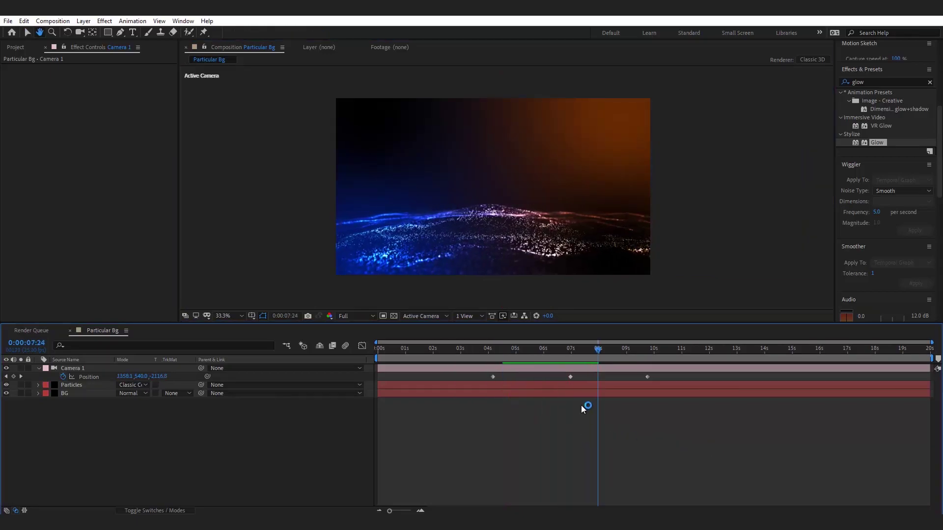
{"action": "left_click_drag", "start_coordinate": [590, 356], "coordinate": [523, 352]}
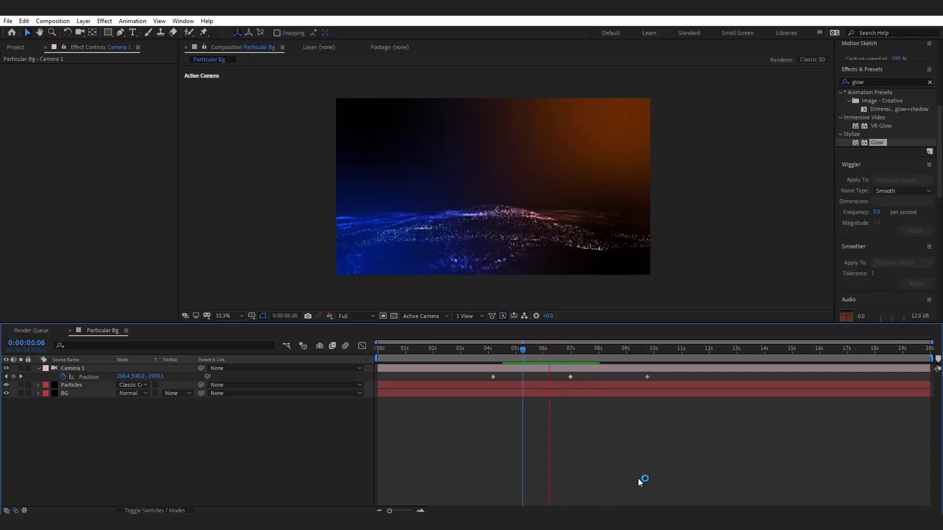
{"action": "left_click_drag", "start_coordinate": [606, 349], "coordinate": [555, 349]}
Move the camera's Position keyframes to the start, about 10 seconds and the end of the timeline, and preview from the beginning
{"action": "left_click_drag", "start_coordinate": [647, 378], "coordinate": [930, 390]}
{"action": "left_click_drag", "start_coordinate": [493, 377], "coordinate": [378, 391]}
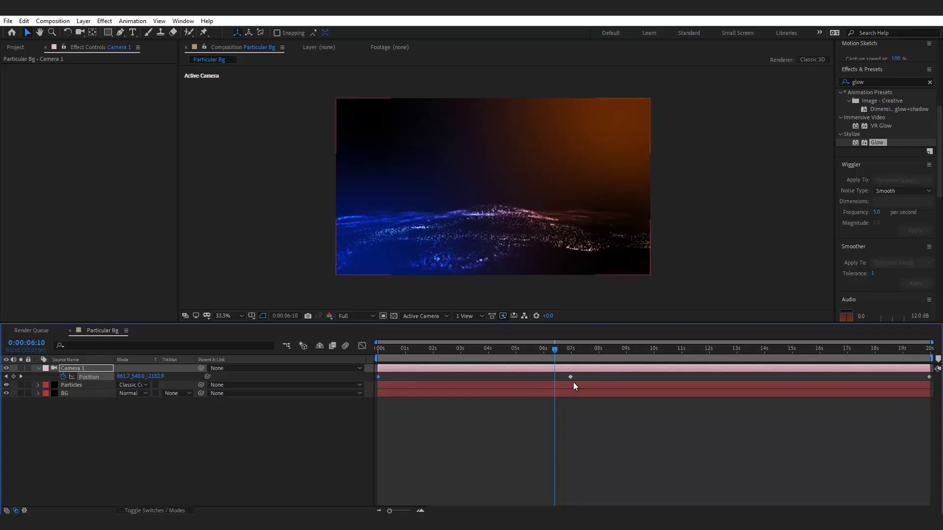
{"action": "left_click_drag", "start_coordinate": [570, 377], "coordinate": [655, 380]}
{"action": "left_click", "coordinate": [639, 408]}
{"action": "left_click", "coordinate": [401, 349]}
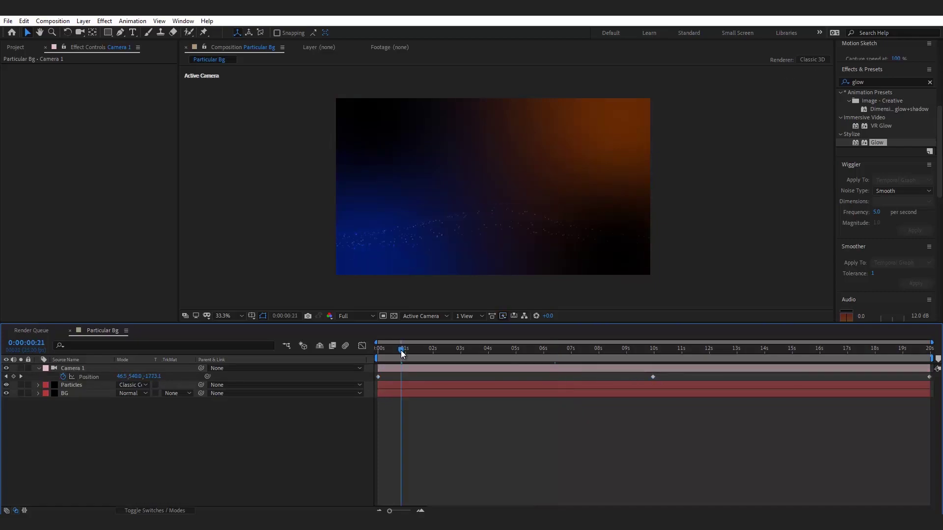
{"action": "left_click_drag", "start_coordinate": [401, 350], "coordinate": [385, 354]}
{"action": "key", "text": "space"}
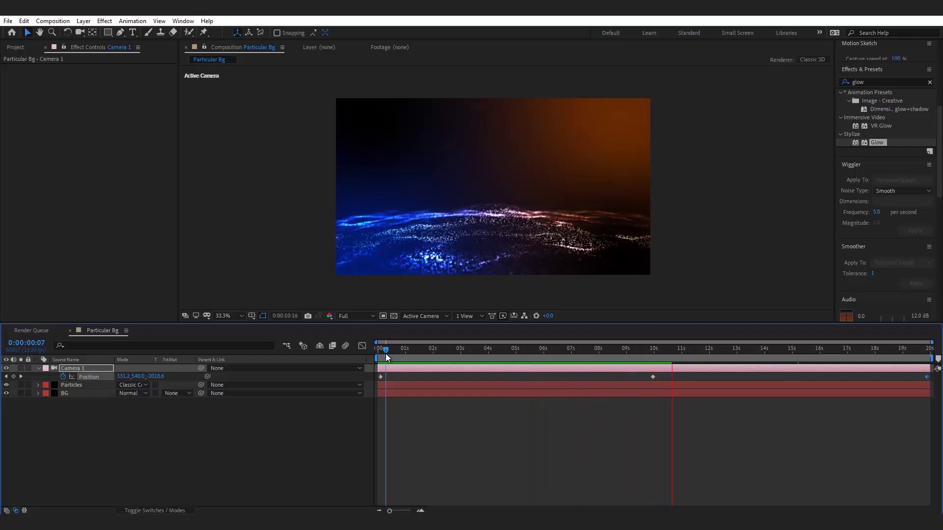
{"action": "left_click", "coordinate": [414, 349]}
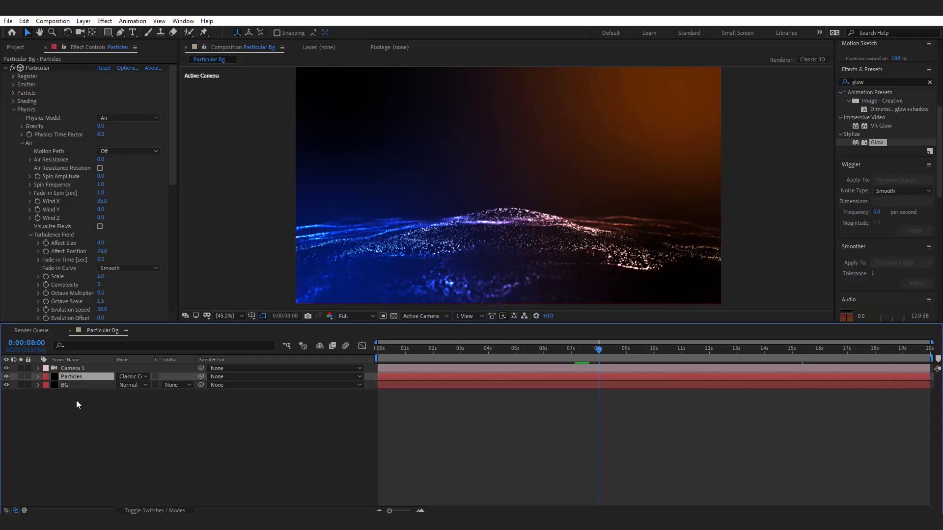
Duplicate the Particles layer and rename the copy Upper Particles
{"action": "left_click", "coordinate": [70, 378]}
{"action": "key", "text": "ctrl+d"}
{"action": "left_click", "coordinate": [96, 414]}
{"action": "left_click", "coordinate": [74, 376]}
{"action": "right_click", "coordinate": [73, 376]}
{"action": "left_click", "coordinate": [105, 373]}
{"action": "left_click", "coordinate": [65, 377]}
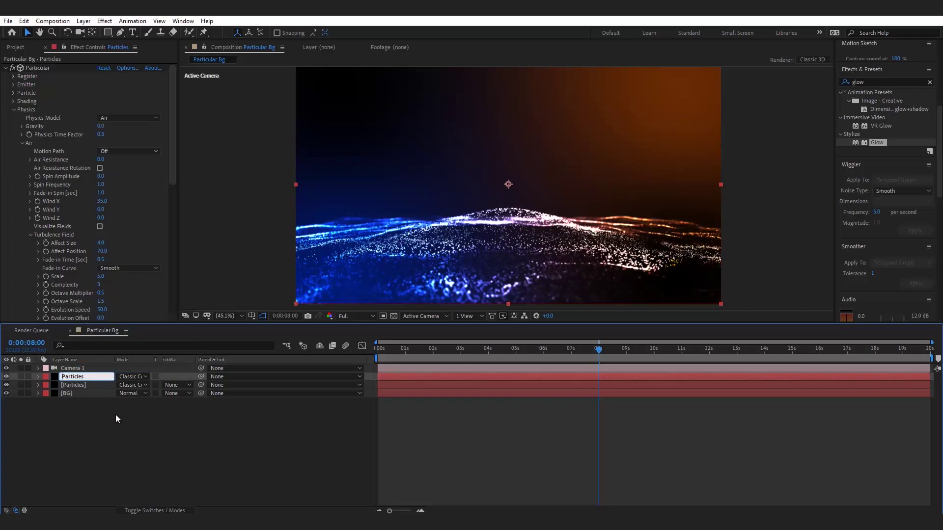
{"action": "type", "text": "Upper"}
{"action": "left_click", "coordinate": [113, 478]}
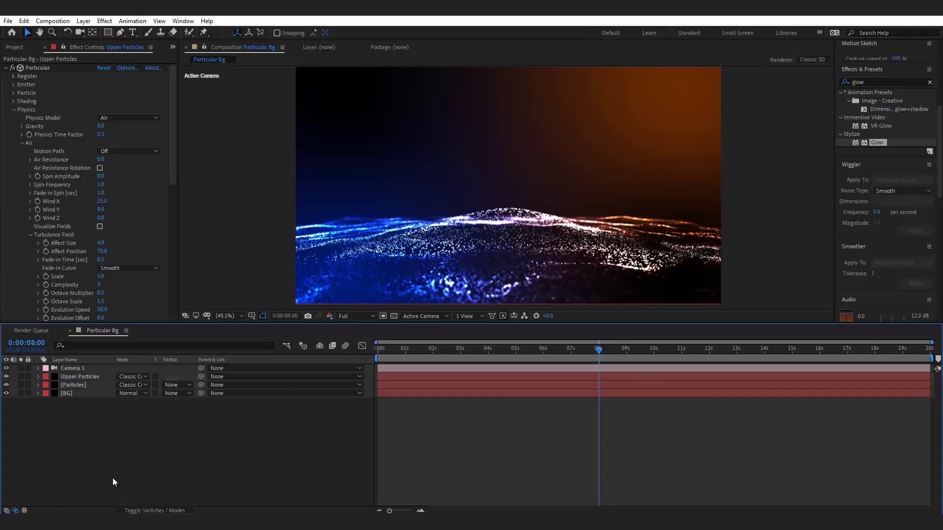
Set the Upper Particles emitter's Particles/sec to 8000
{"action": "left_click", "coordinate": [92, 379]}
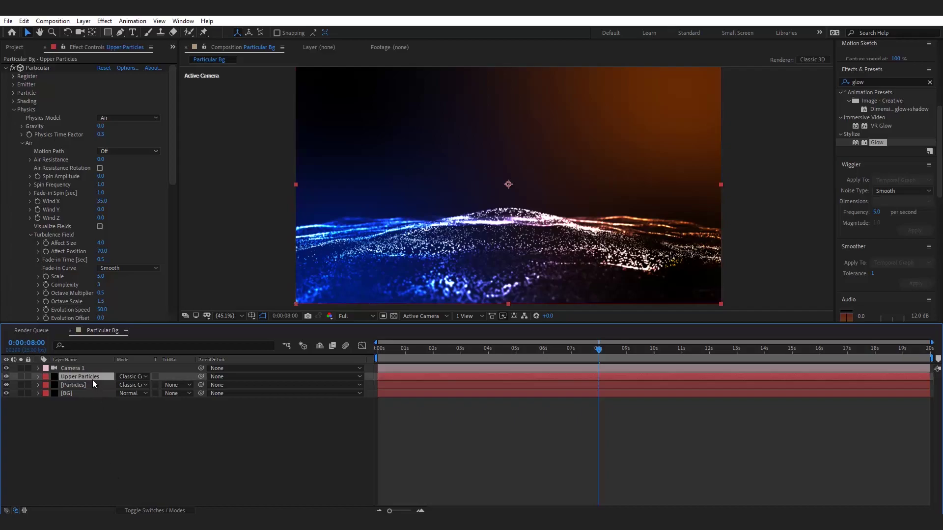
{"action": "left_click", "coordinate": [14, 110]}
{"action": "left_click", "coordinate": [14, 84]}
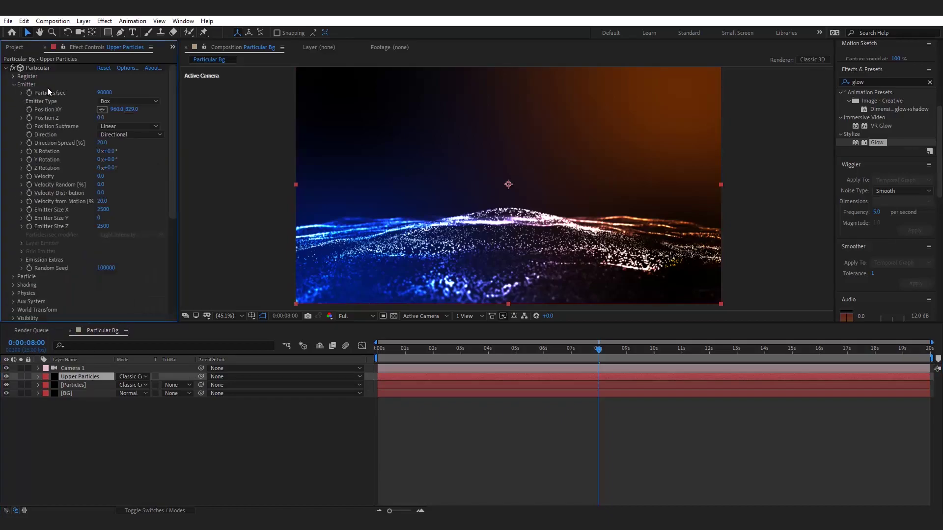
{"action": "left_click", "coordinate": [101, 92]}
{"action": "key", "text": "BackSpace"}
{"action": "type", "text": "8000"}
{"action": "left_click", "coordinate": [522, 438]}
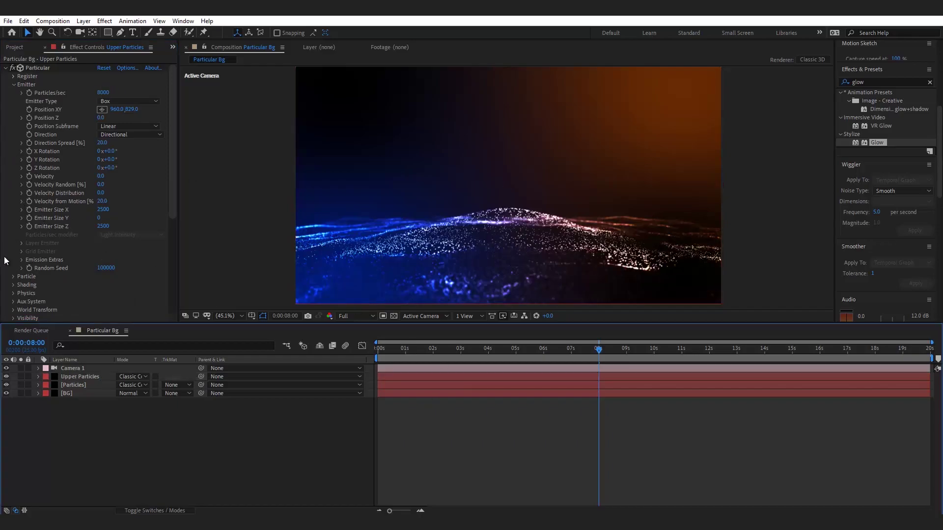
Set the Physics Gravity of Upper Particles to -30 and preview the rising particles
{"action": "left_click", "coordinate": [13, 293]}
{"action": "scroll", "coordinate": [74, 147], "scroll_direction": "down", "scroll_amount": 3}
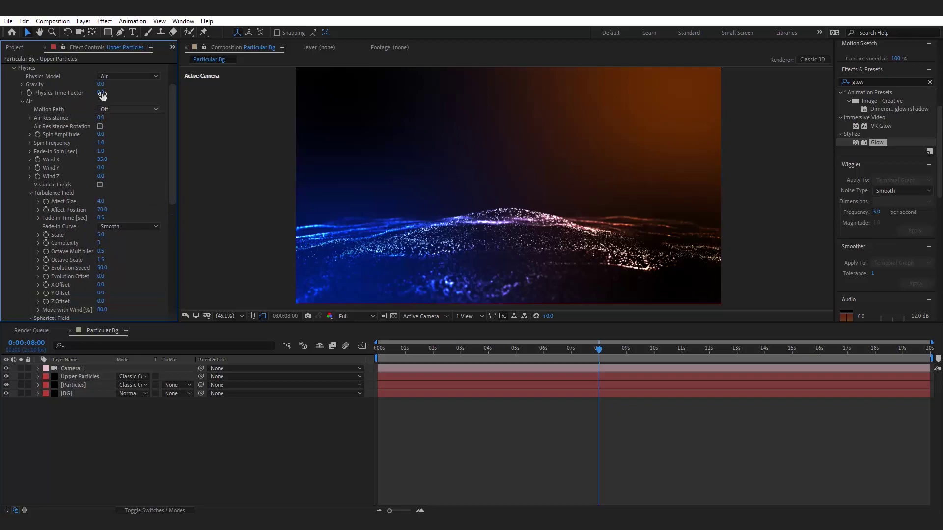
{"action": "left_click_drag", "start_coordinate": [101, 84], "coordinate": [93, 85]}
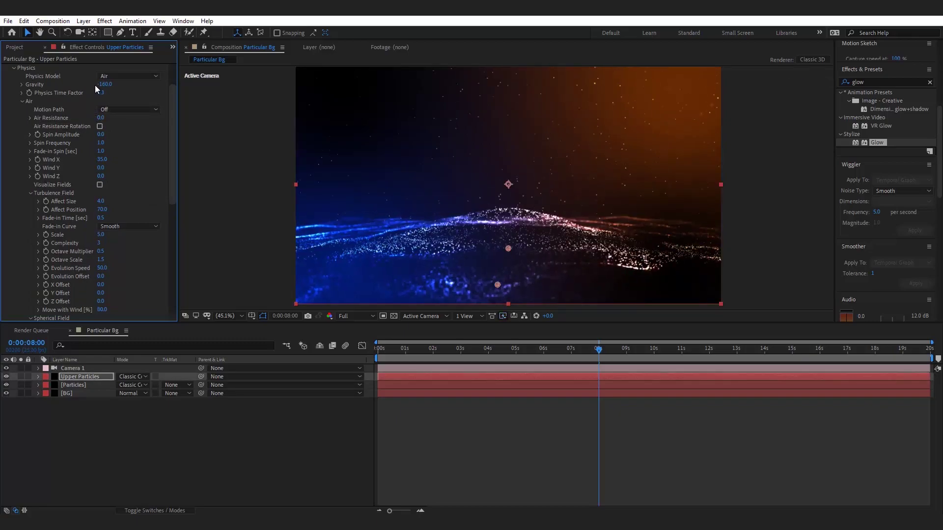
{"action": "left_click", "coordinate": [104, 84]}
{"action": "type", "text": "-"}
{"action": "left_click", "coordinate": [612, 440]}
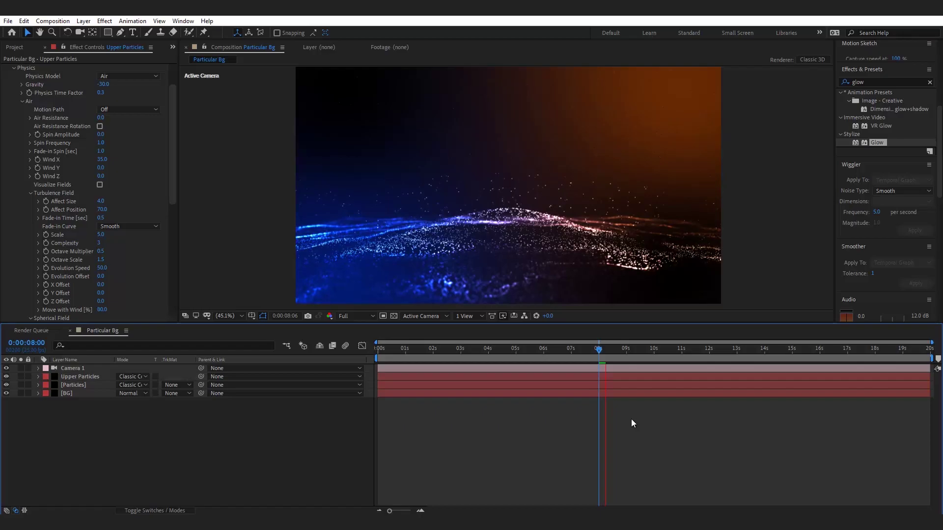
Set the Upper Particles emitter's Position XY to 960, 658, with Emitter Size Y 358 and Emitter Size Z 2926
{"action": "scroll", "coordinate": [14, 100], "scroll_direction": "up", "scroll_amount": 3}
{"action": "left_click", "coordinate": [14, 101]}
{"action": "left_click", "coordinate": [13, 110]}
{"action": "left_click", "coordinate": [12, 86]}
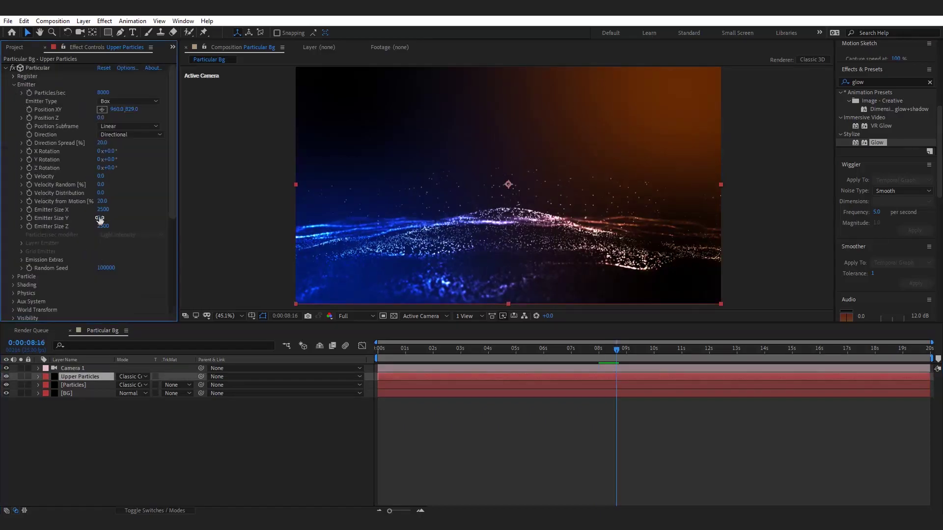
{"action": "left_click_drag", "start_coordinate": [99, 220], "coordinate": [243, 211]}
{"action": "mouse_move", "coordinate": [132, 110]}
{"action": "left_mouse_down"}
{"action": "mouse_move", "coordinate": [139, 110]}
{"action": "mouse_move", "coordinate": [90, 110]}
{"action": "left_mouse_up"}
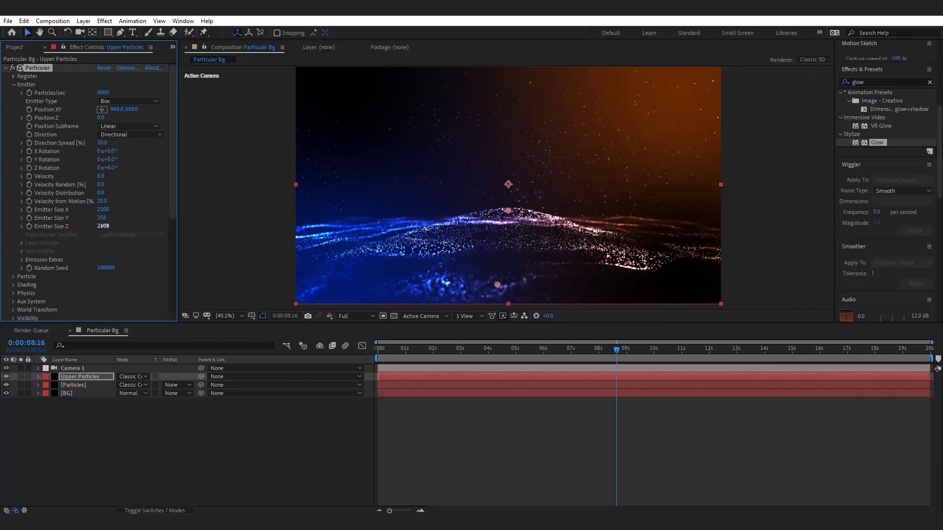
{"action": "left_click_drag", "start_coordinate": [119, 221], "coordinate": [285, 201]}
Set the Size Random of Upper Particles to 100% and preview the animation
{"action": "left_click", "coordinate": [13, 276]}
{"action": "scroll", "coordinate": [34, 276], "scroll_direction": "down", "scroll_amount": 5}
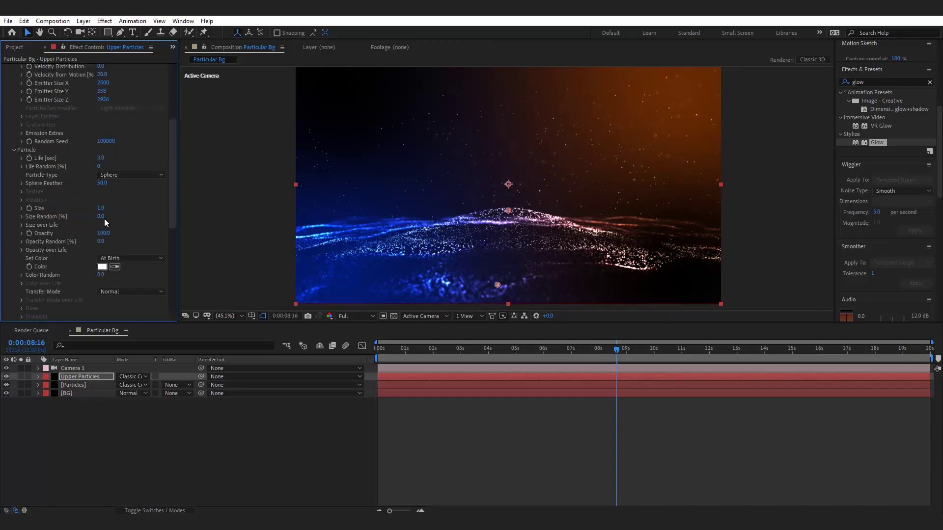
{"action": "left_click_drag", "start_coordinate": [107, 216], "coordinate": [172, 216]}
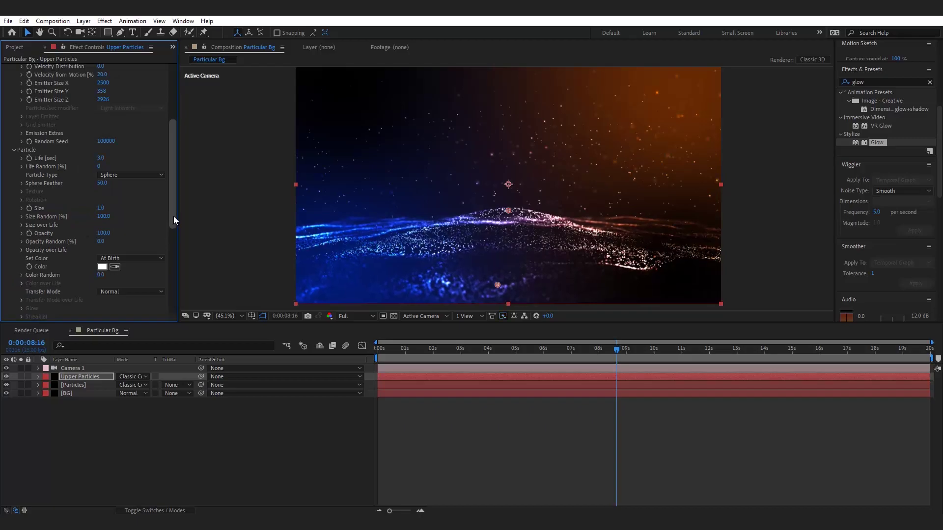
{"action": "key", "text": "space"}
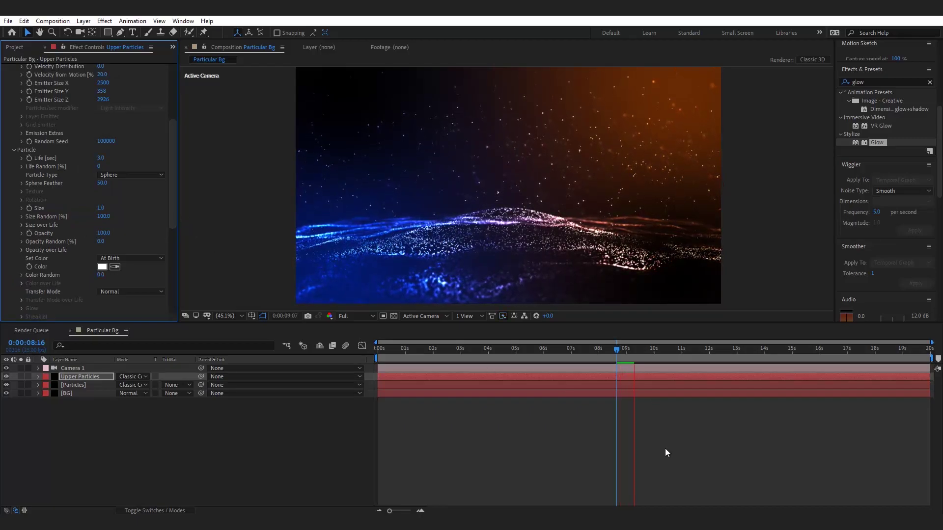
{"action": "key", "text": "space"}
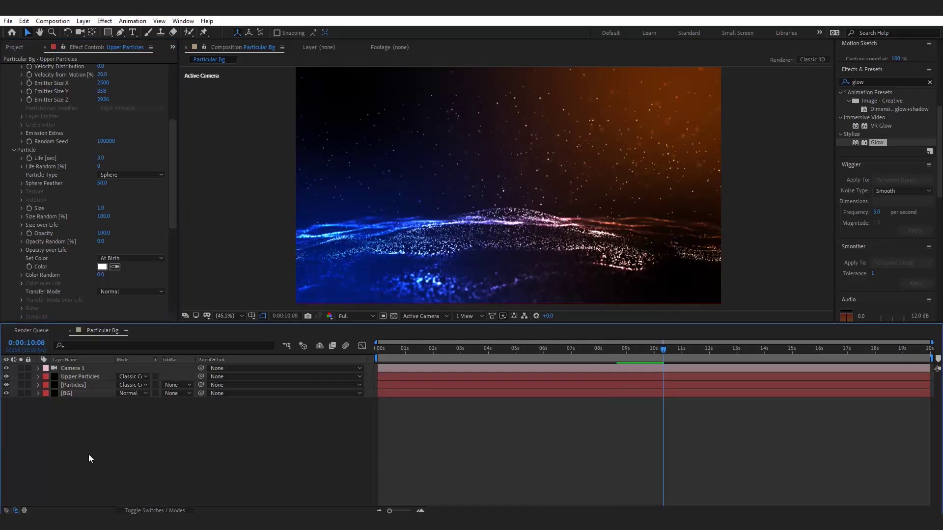
Create a new adjustment layer at the top of the layer stack, above Camera 1
{"action": "right_click", "coordinate": [88, 454]}
{"action": "mouse_move", "coordinate": [147, 346]}
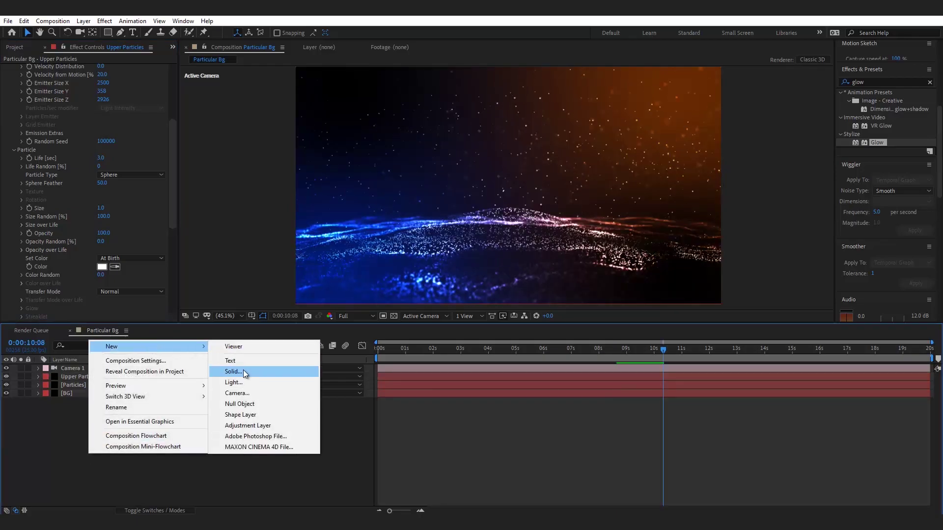
{"action": "left_click", "coordinate": [247, 425]}
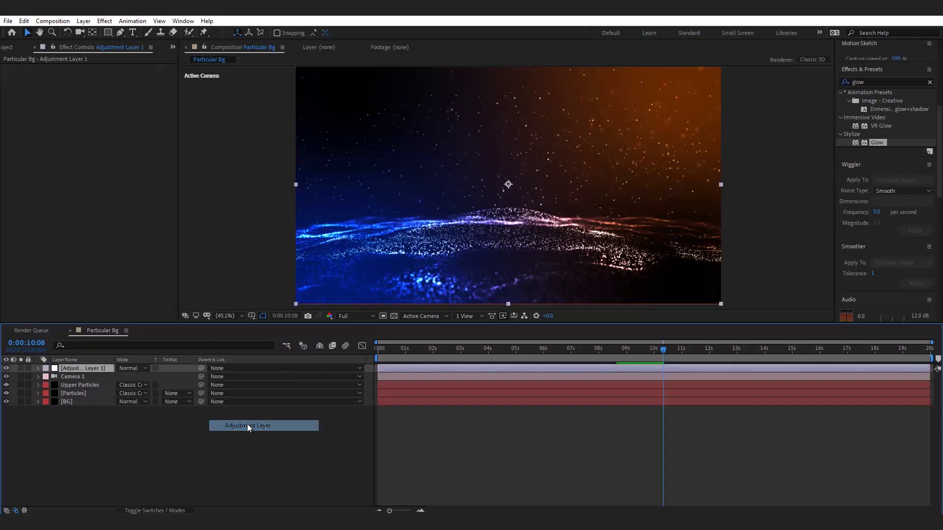
{"action": "left_click", "coordinate": [138, 443]}
Find the Curves color-correction effect and apply it to the adjustment layer
{"action": "left_click", "coordinate": [73, 369]}
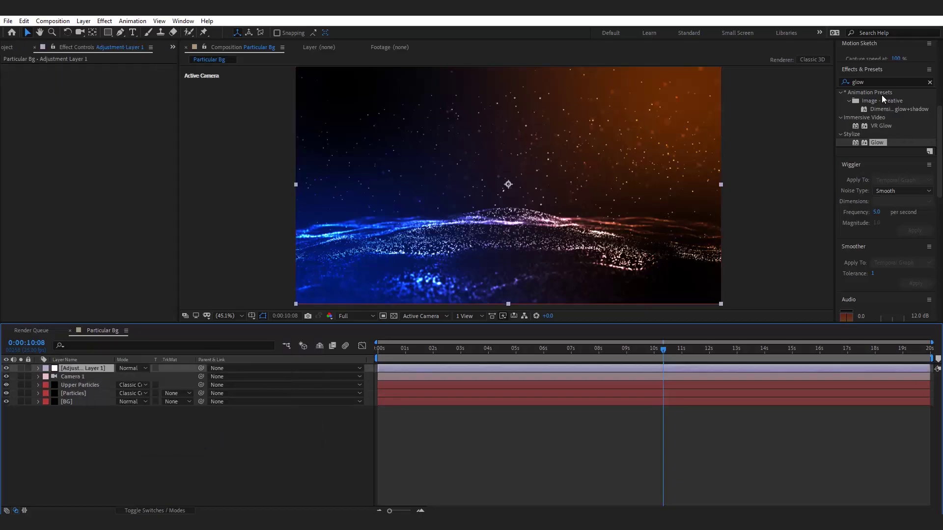
{"action": "left_click", "coordinate": [834, 82]}
{"action": "type", "text": "curv"}
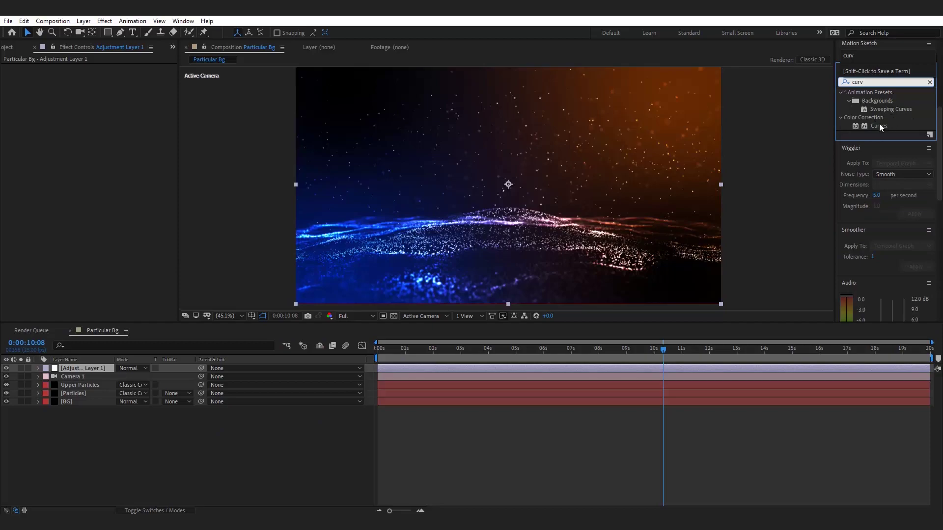
{"action": "left_click_drag", "start_coordinate": [879, 126], "coordinate": [100, 367]}
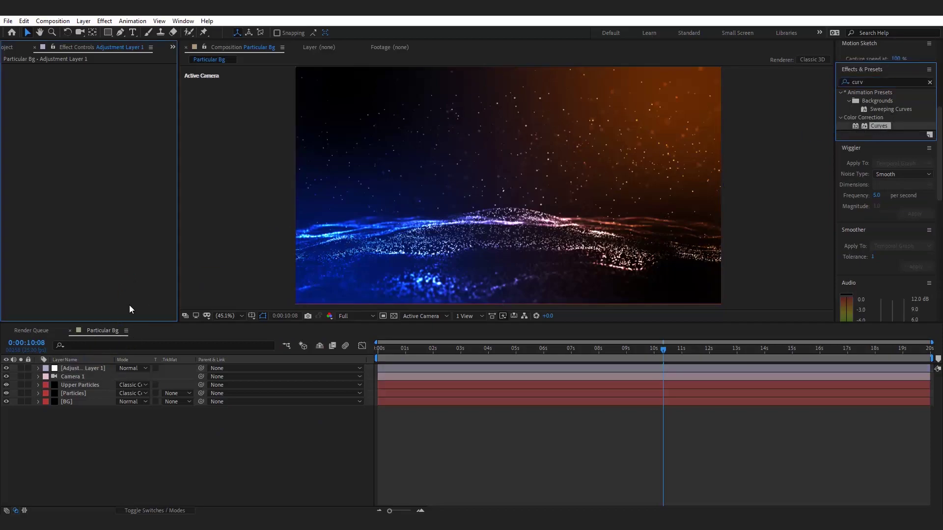
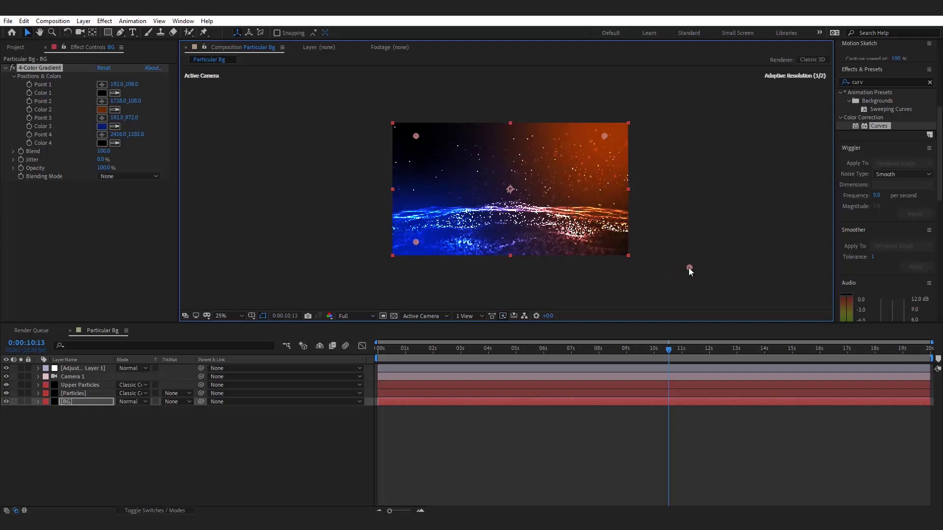
Move the BG layer's 4-Color Gradient Point 1 to 100, -400, Point 2 to 2016, 28, Point 3 to -348, 740 and Point 4 to 2336, 1181
{"action": "left_click_drag", "start_coordinate": [417, 243], "coordinate": [348, 213]}
{"action": "left_click_drag", "start_coordinate": [416, 137], "coordinate": [404, 74]}
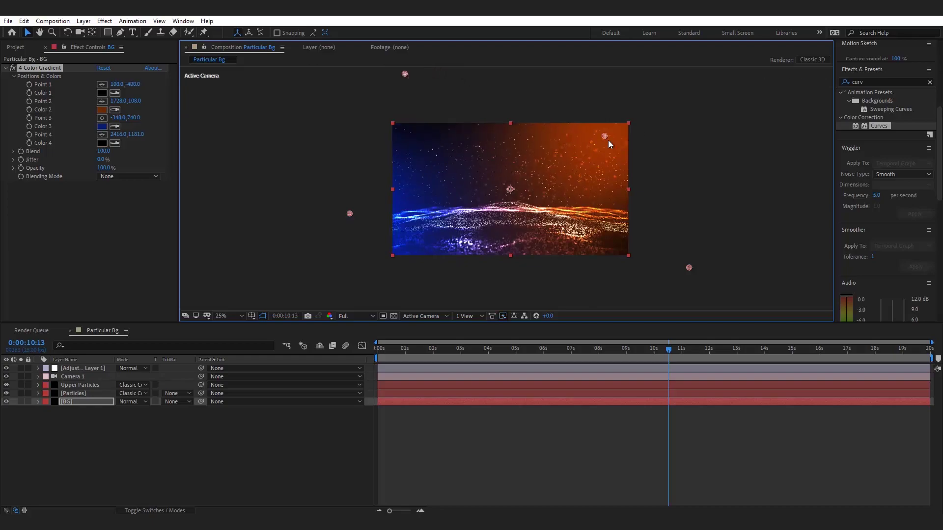
{"action": "left_click_drag", "start_coordinate": [605, 136], "coordinate": [646, 134]}
{"action": "left_click_drag", "start_coordinate": [684, 268], "coordinate": [675, 268]}
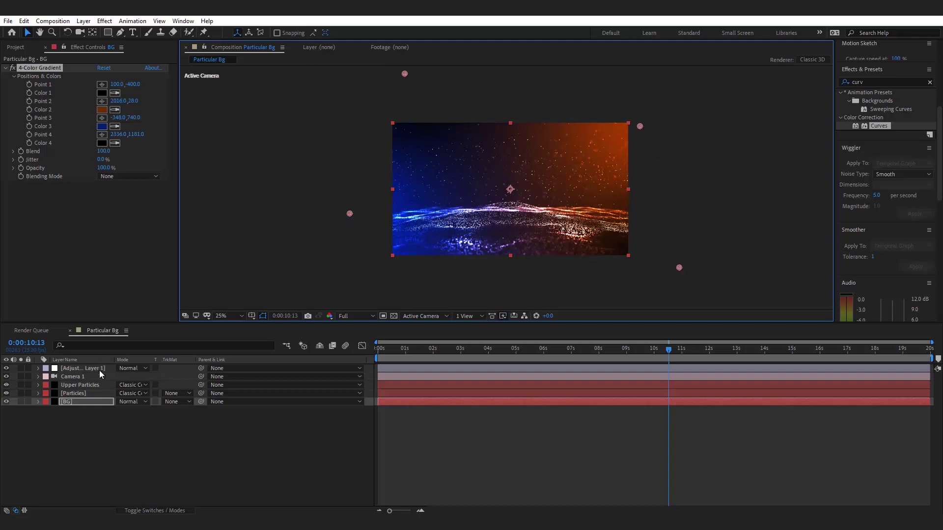
Soften the adjustment layer's RGB curve by lowering its upper control point slightly and fine-tuning the lower one
{"action": "left_click", "coordinate": [70, 369]}
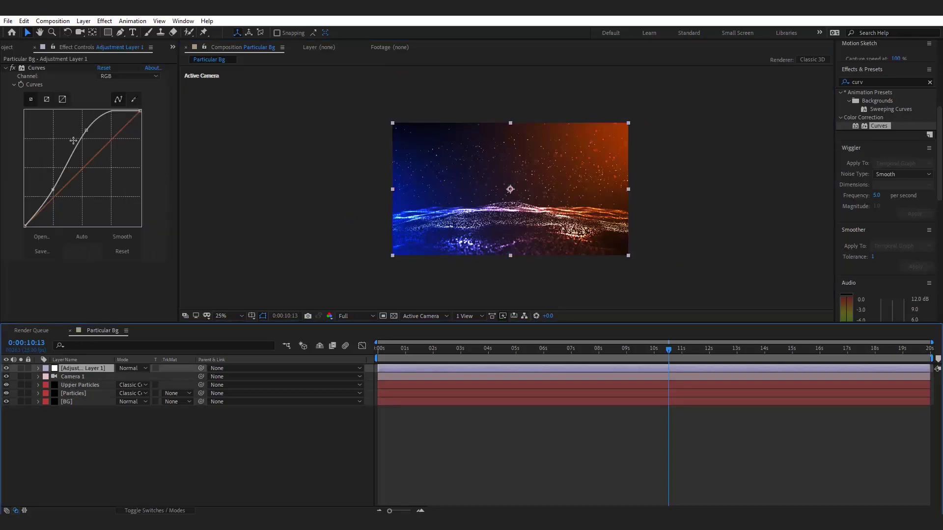
{"action": "mouse_move", "coordinate": [87, 133]}
{"action": "left_mouse_down"}
{"action": "mouse_move", "coordinate": [74, 130]}
{"action": "mouse_move", "coordinate": [87, 139]}
{"action": "mouse_move", "coordinate": [71, 142]}
{"action": "mouse_move", "coordinate": [79, 147]}
{"action": "left_mouse_up"}
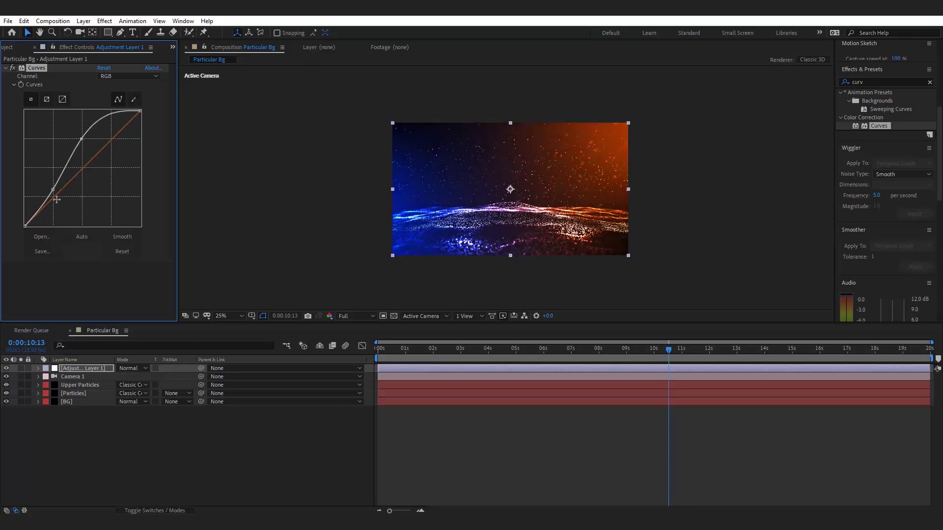
{"action": "left_click_drag", "start_coordinate": [54, 190], "coordinate": [54, 189]}
{"action": "key", "text": "period"}
{"action": "key", "text": "comma"}
Preview the graded animation, again from 0:00:05:01, and leave the current time at 0:00:06:12
{"action": "key", "text": "space"}
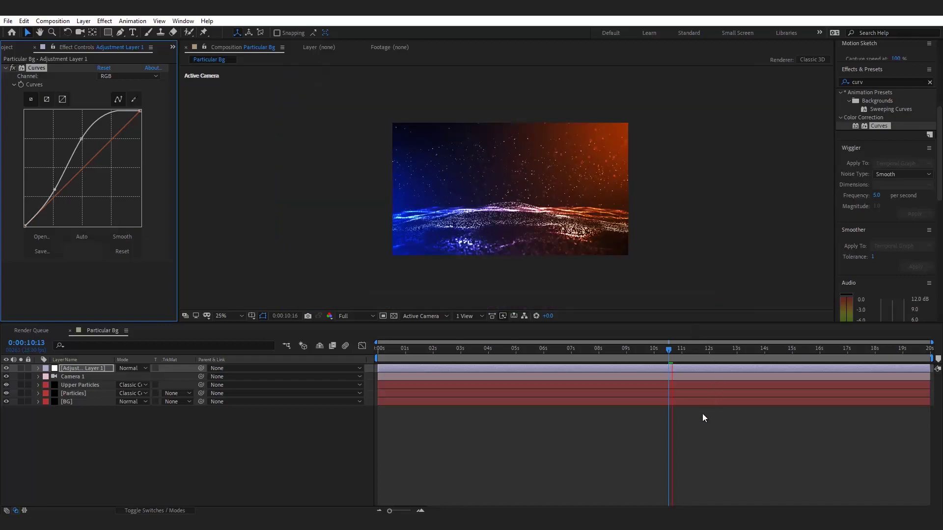
{"action": "left_click_drag", "start_coordinate": [667, 351], "coordinate": [517, 351]}
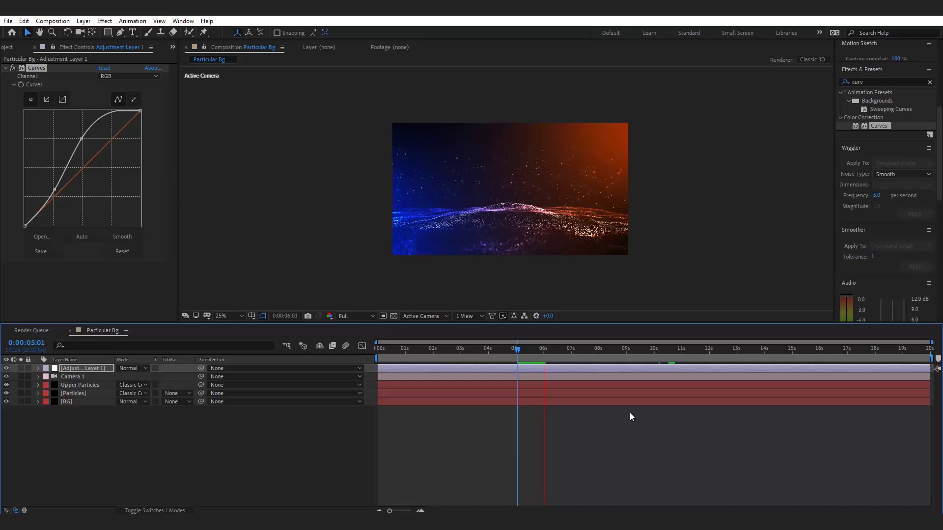
{"action": "key", "text": "space"}
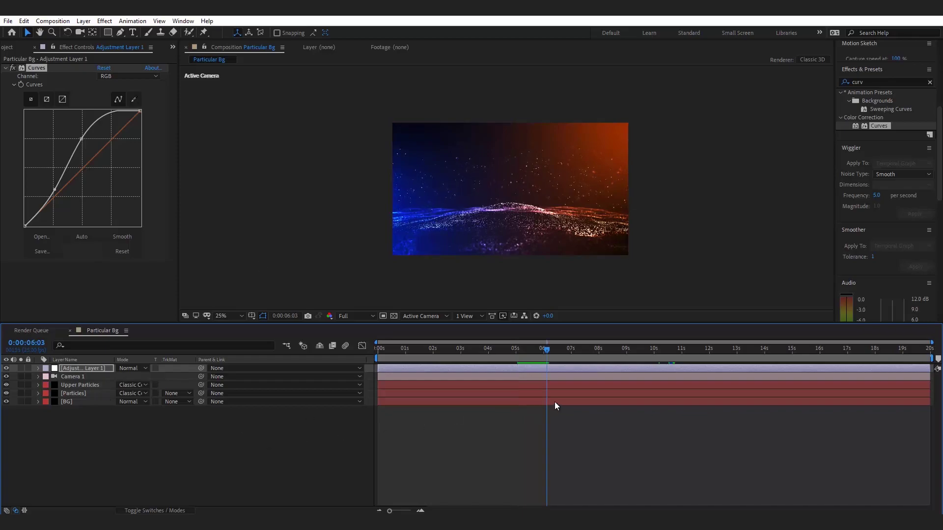
{"action": "left_click", "coordinate": [555, 364]}
{"action": "left_click", "coordinate": [82, 467]}
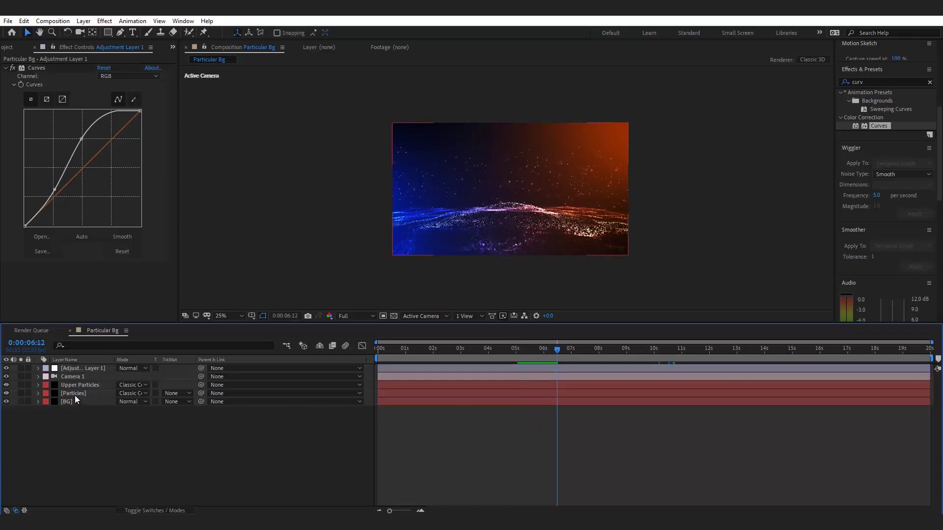
Select the Upper Particles layer in the Particular Bg composition to bring up its Particular effect settings
{"action": "double_click", "coordinate": [72, 386]}
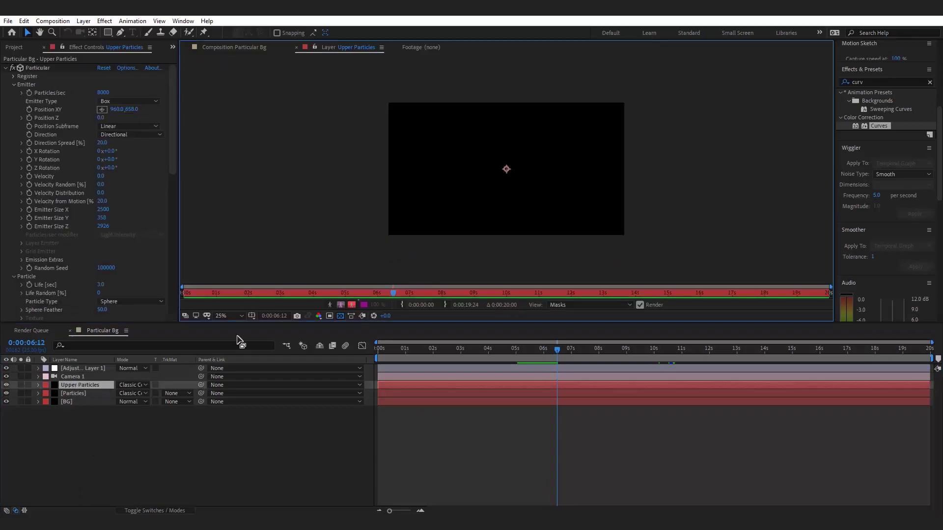
{"action": "left_click", "coordinate": [235, 47]}
{"action": "left_click", "coordinate": [120, 438]}
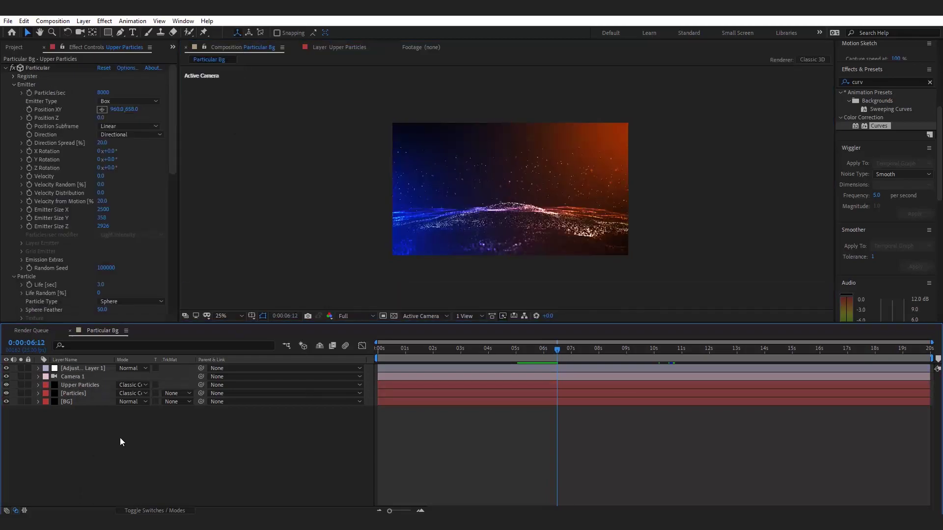
{"action": "left_click", "coordinate": [76, 386]}
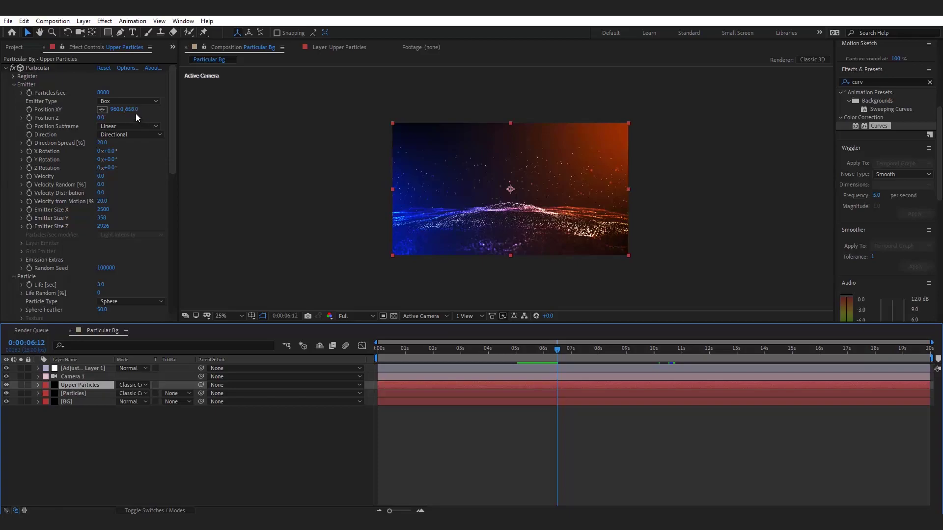